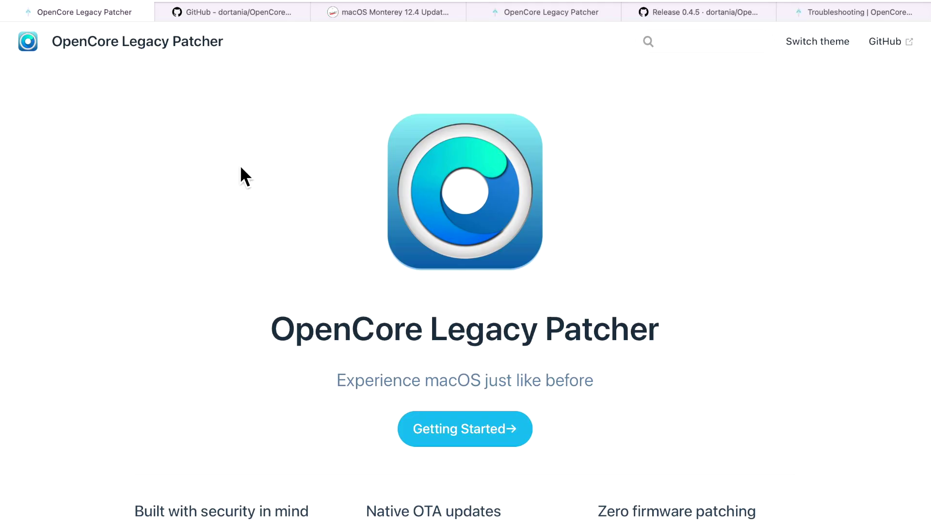
# Step: Cycle through the GitHub repo, Monterey 12.4 article and Monterey docs tabs, ending on the 12.4 article
pyautogui.click(251, 15)
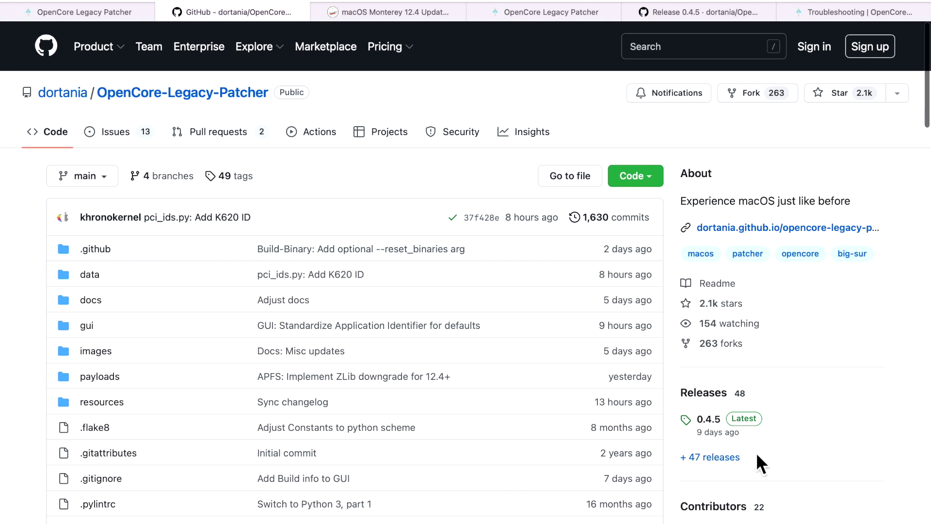
pyautogui.click(399, 17)
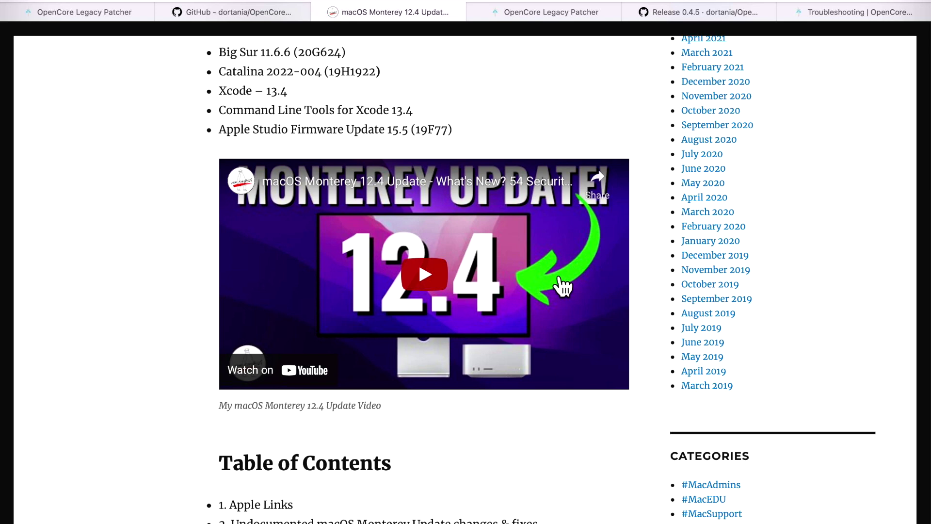
pyautogui.click(571, 9)
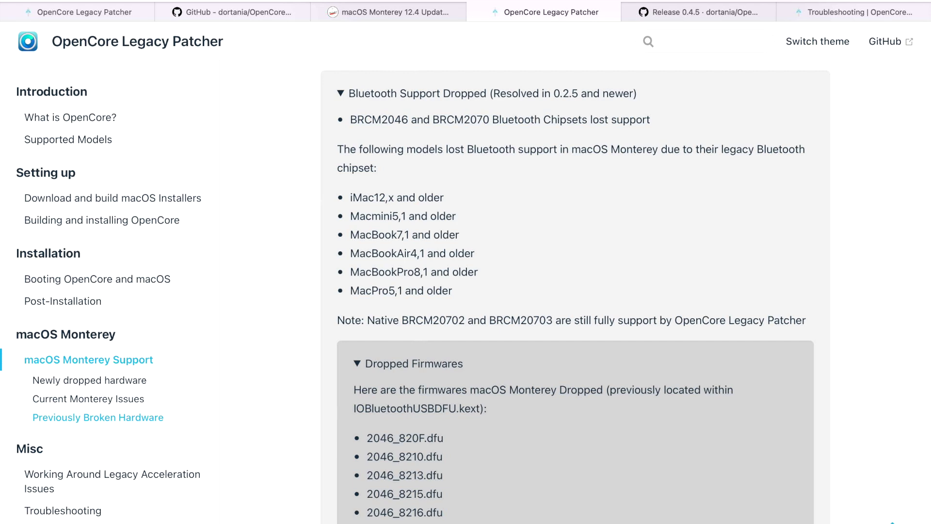
pyautogui.click(694, 11)
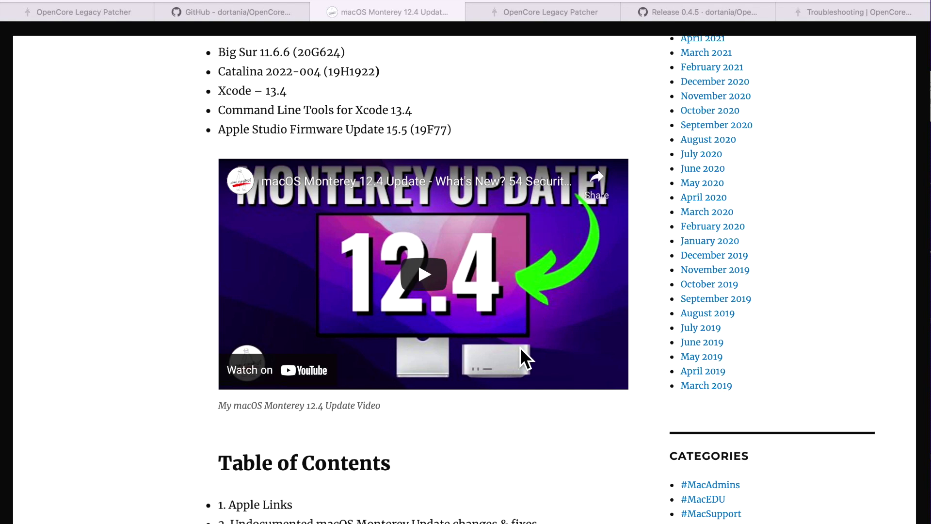
# Step: View the Release 0.4.5 tab, then bring up the MacBook Pro's Screen Sharing window and move it
pyautogui.click(672, 11)
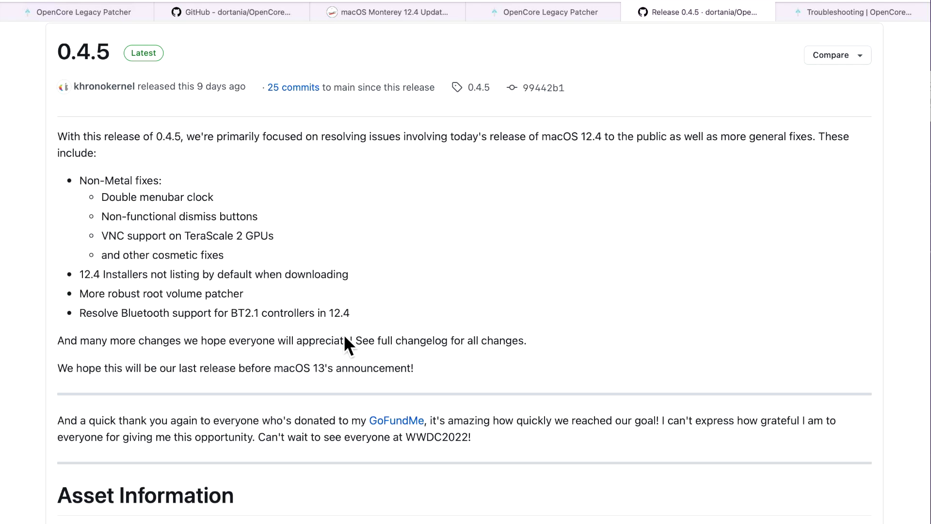
pyautogui.press('super+Tab')
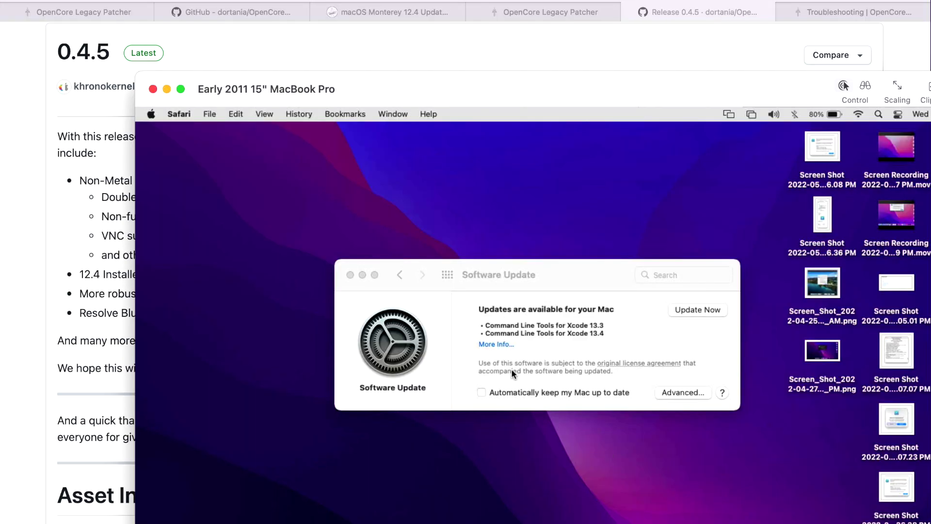
pyautogui.moveTo(502, 93); pyautogui.dragTo(458, 19)
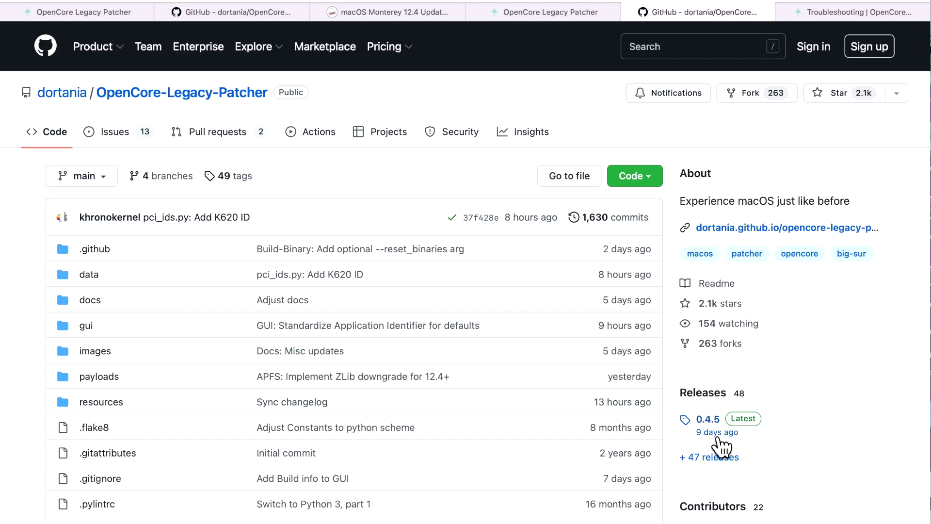
# Step: Open and scroll the 0.4.5 release notes from Releases, then switch to the MacBook Pro's shared screen
pyautogui.moveTo(722, 441)
pyautogui.click(719, 419)
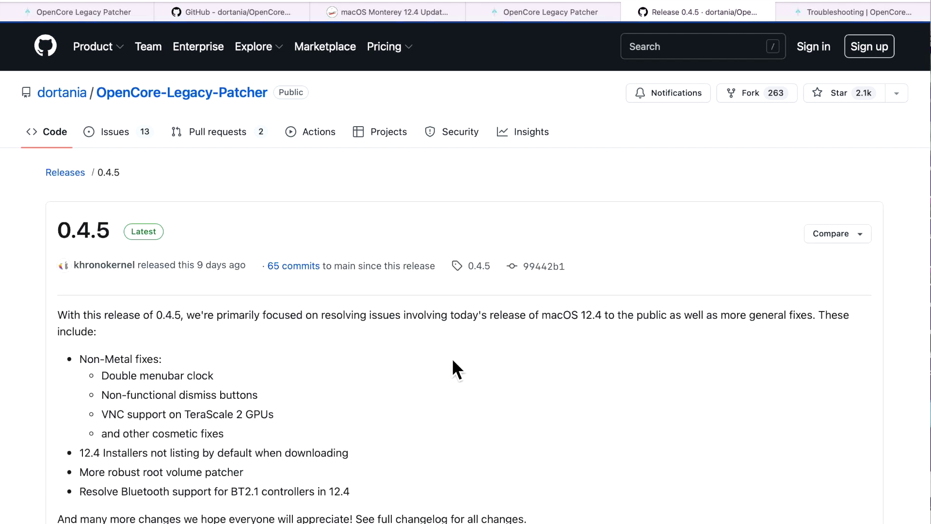
pyautogui.scroll(-3, 339, 395)
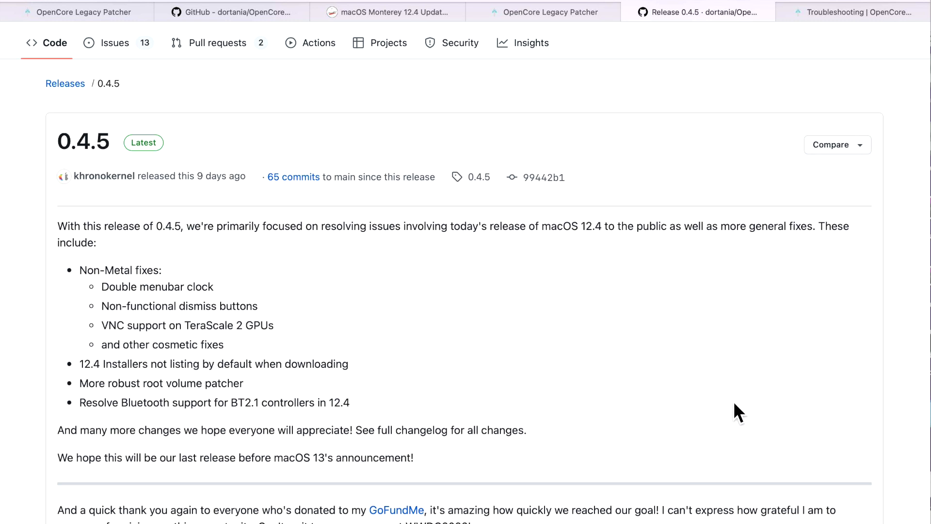
pyautogui.press('super+Tab')
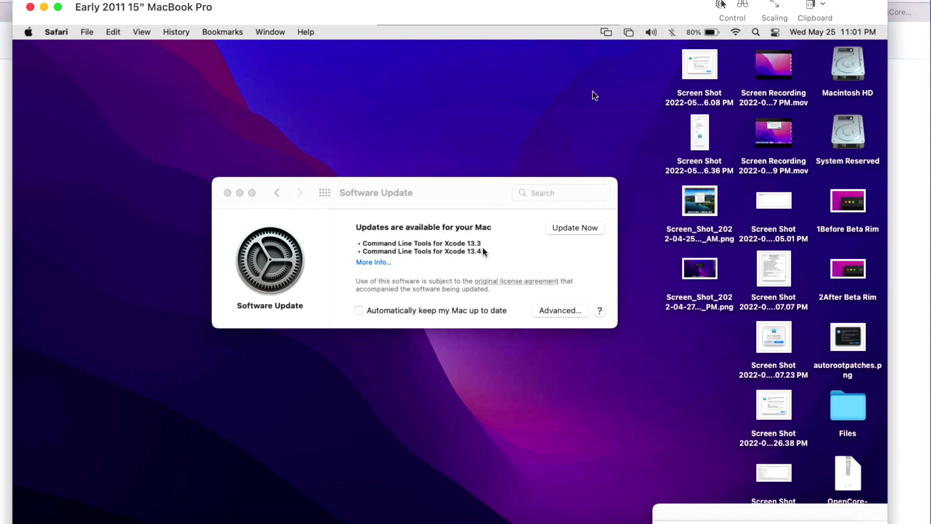
# Step: Confirm Bluetooth is off in the MacBook Pro's menu bar, then go to the OpenCore Legacy Patcher docs tab
pyautogui.click(673, 34)
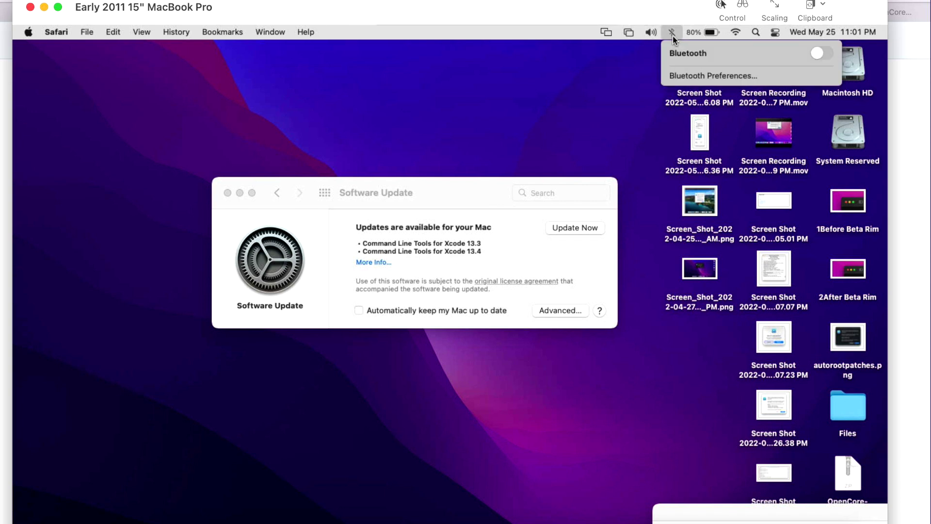
pyautogui.click(673, 35)
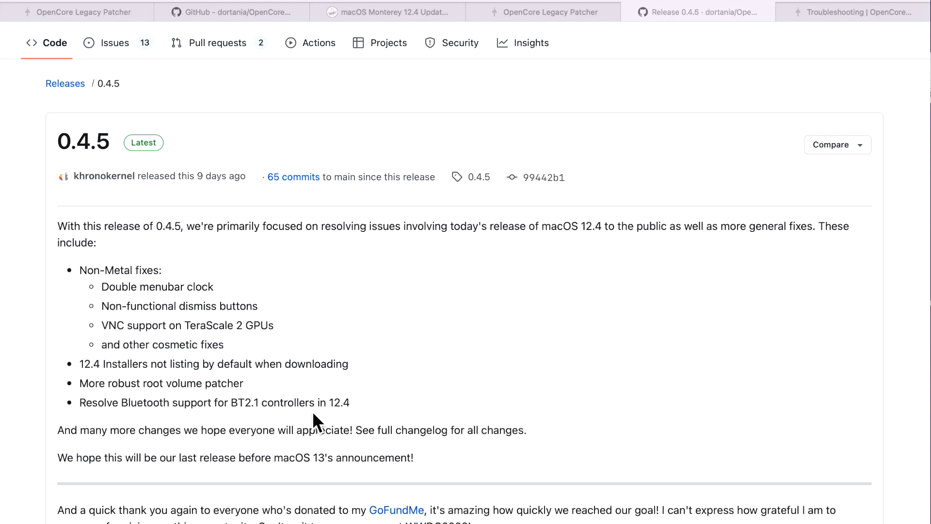
pyautogui.click(555, 10)
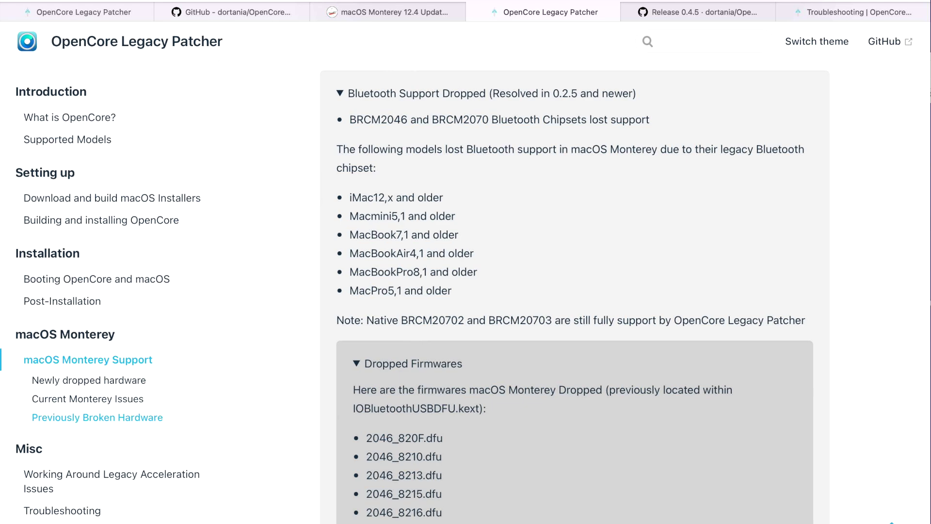
# Step: Bring the MacBook Pro's Screen Sharing window back into view
pyautogui.press('super+Tab')
# Step: Reposition the Screen Sharing window and recheck the MacBook Pro's Bluetooth menu
pyautogui.moveTo(924, 35); pyautogui.dragTo(790, 72)
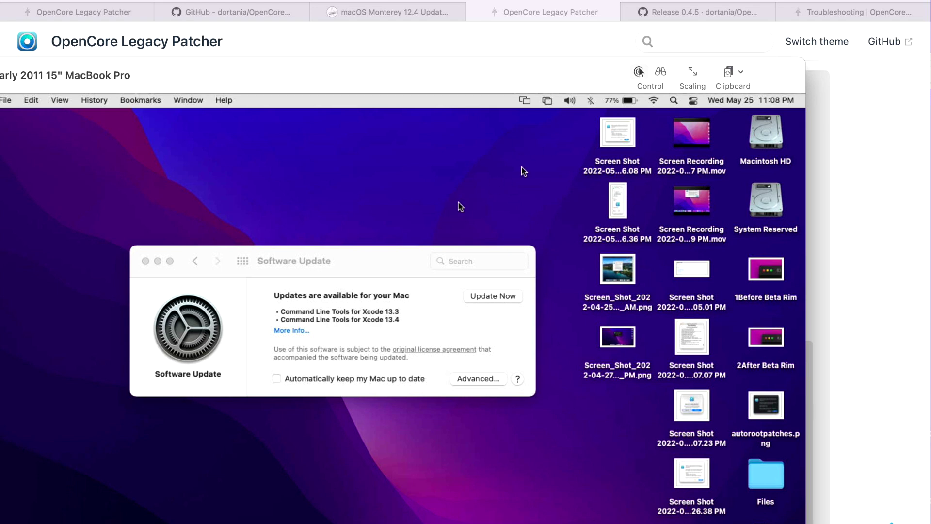
pyautogui.click(590, 100)
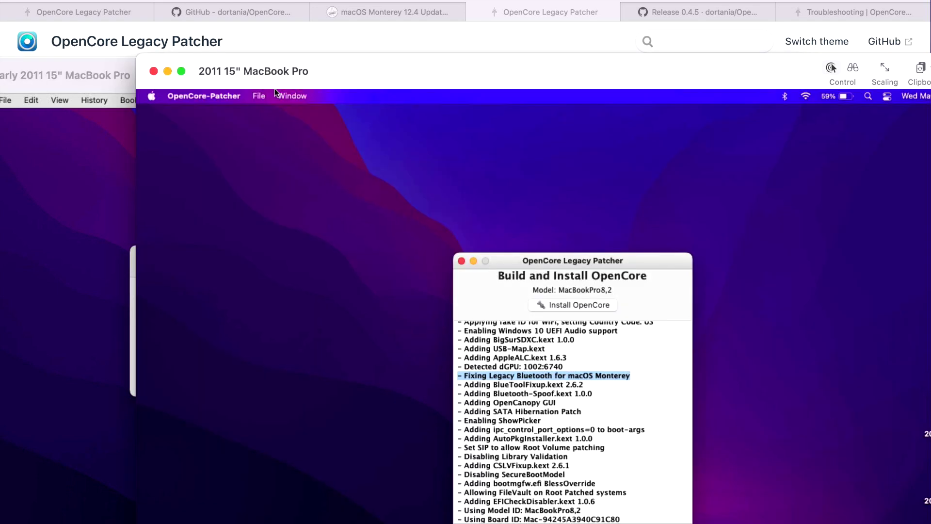
pyautogui.moveTo(921, 63); pyautogui.dragTo(885, 13)
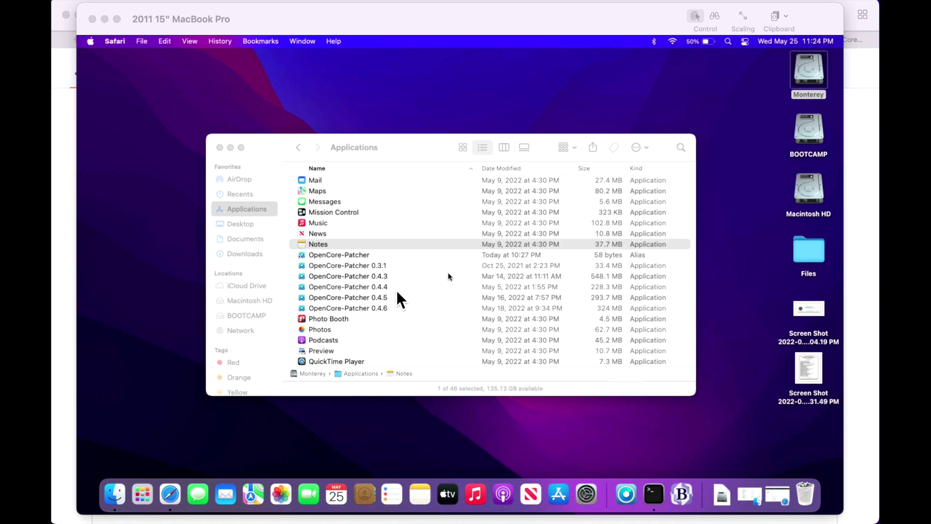
# Step: In the MacBook Pro's Safari, download OpenCore-Patcher-GUI.app.zip from the 0.4.5 release assets
pyautogui.click(400, 287)
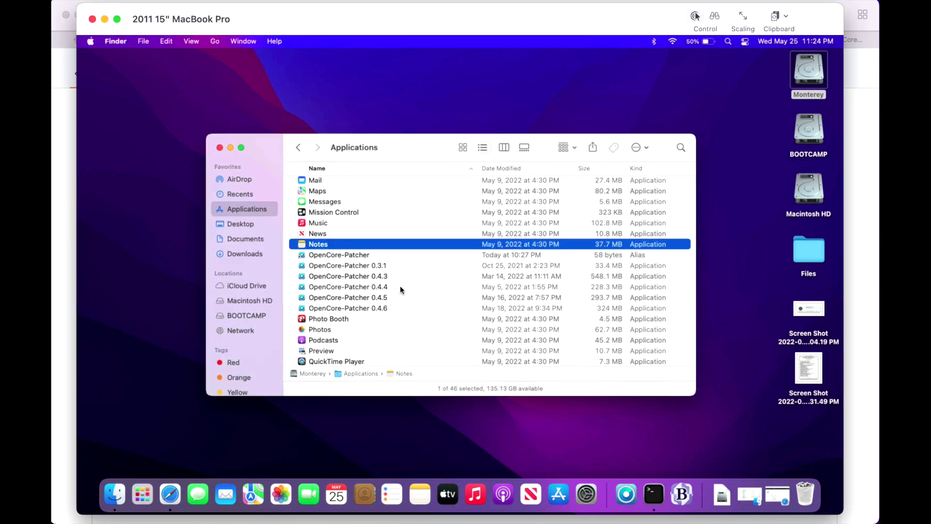
pyautogui.click(178, 502)
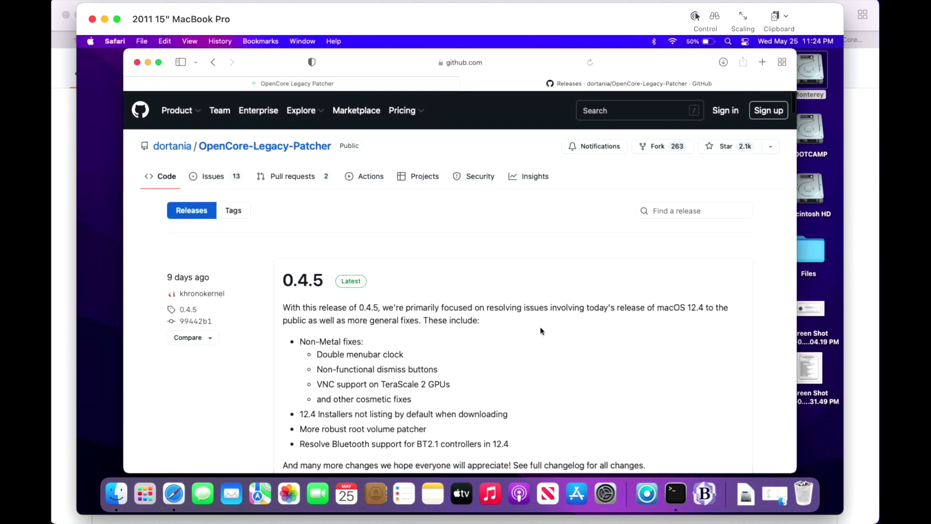
pyautogui.scroll(-10, 539, 328)
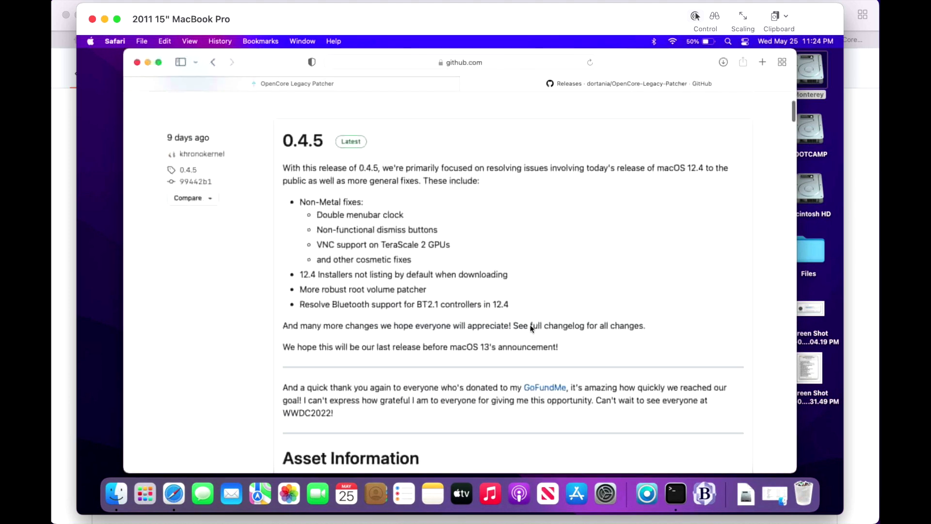
pyautogui.scroll(-5, 531, 331)
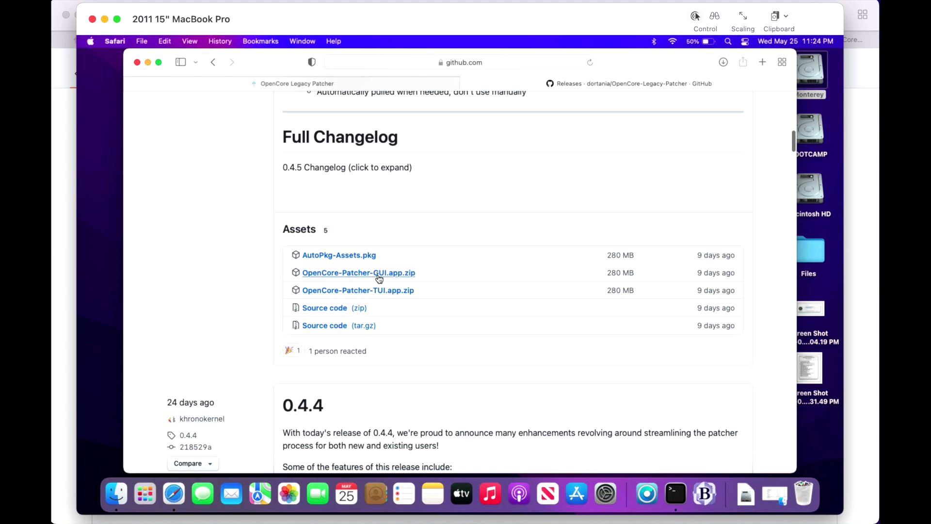
pyautogui.click(377, 275)
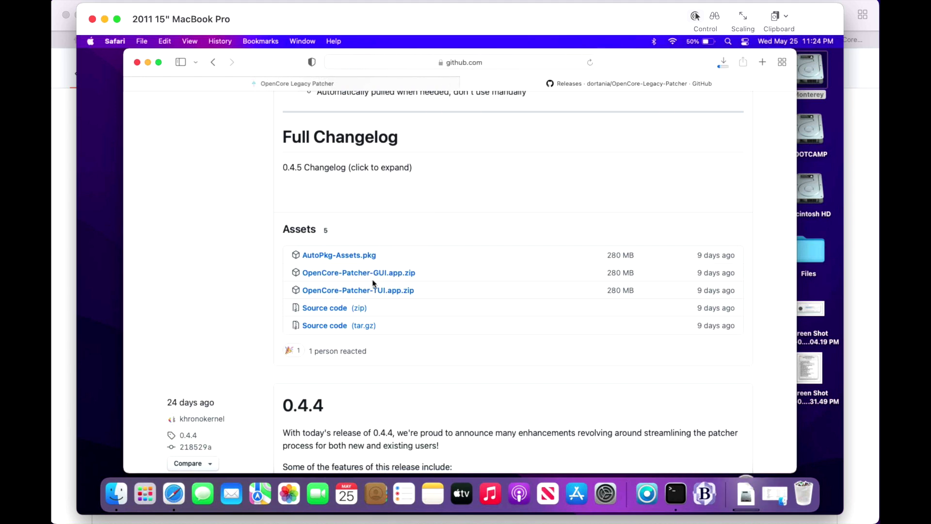
pyautogui.click(148, 63)
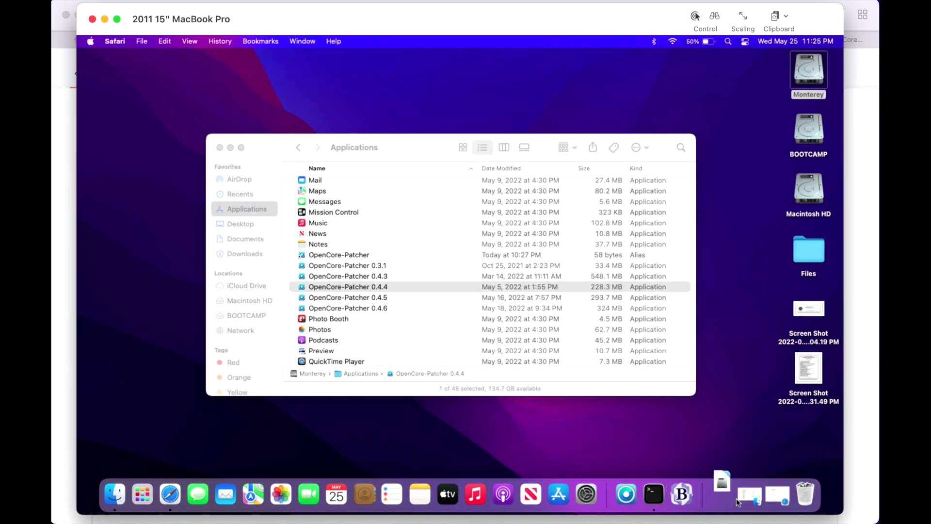
# Step: Move the downloaded OpenCore-Patcher into Applications, replacing the old copy, and open v0.4.5
pyautogui.click(721, 499)
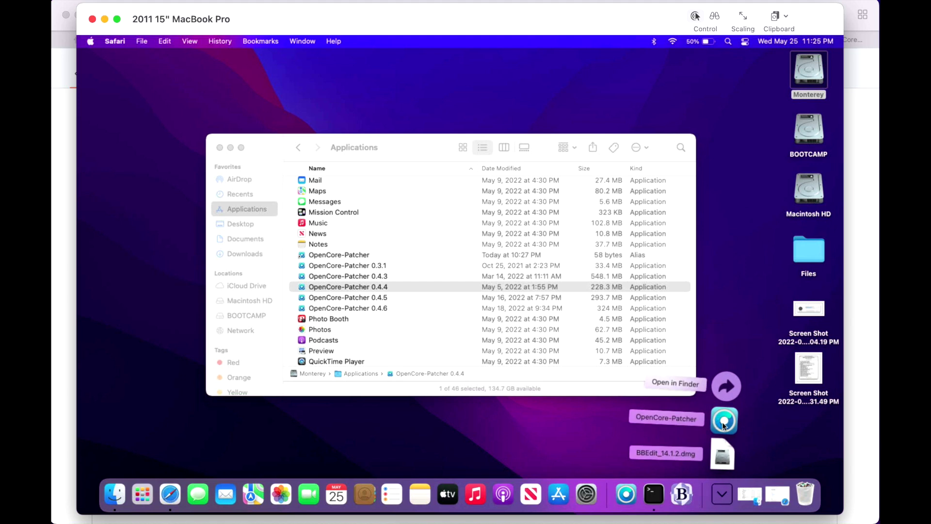
pyautogui.moveTo(722, 422); pyautogui.dragTo(445, 279)
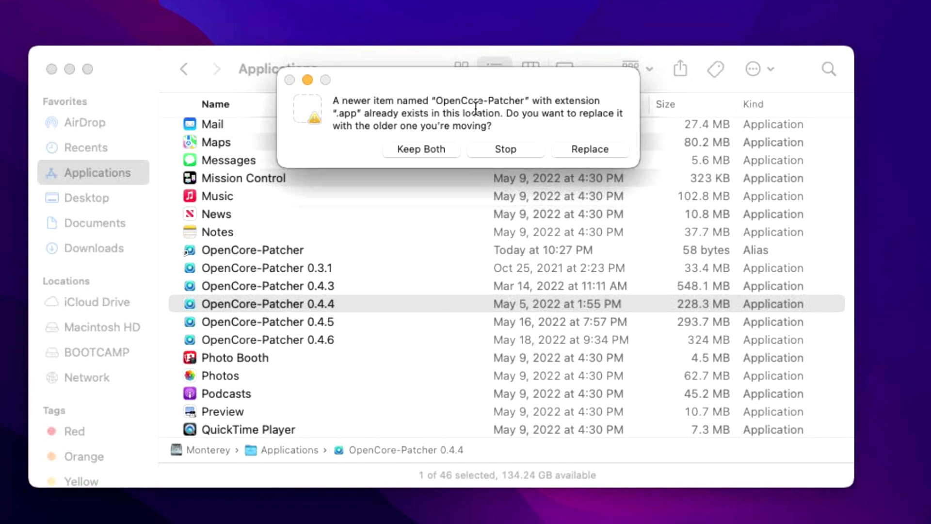
pyautogui.click(578, 147)
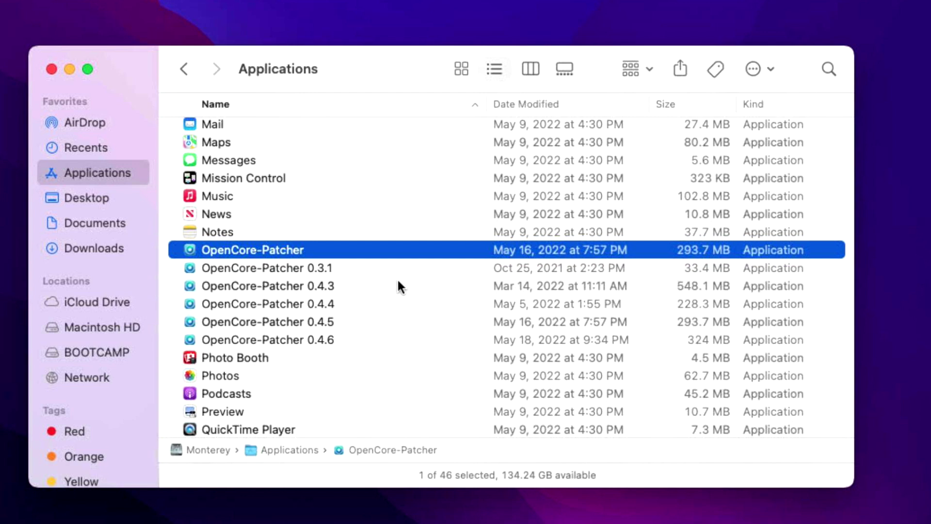
pyautogui.press('super+o')
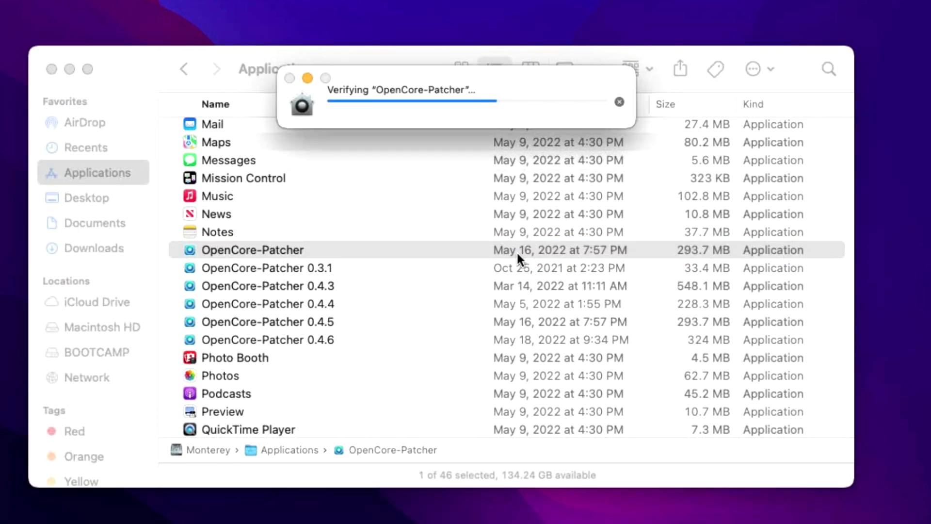
pyautogui.click(519, 233)
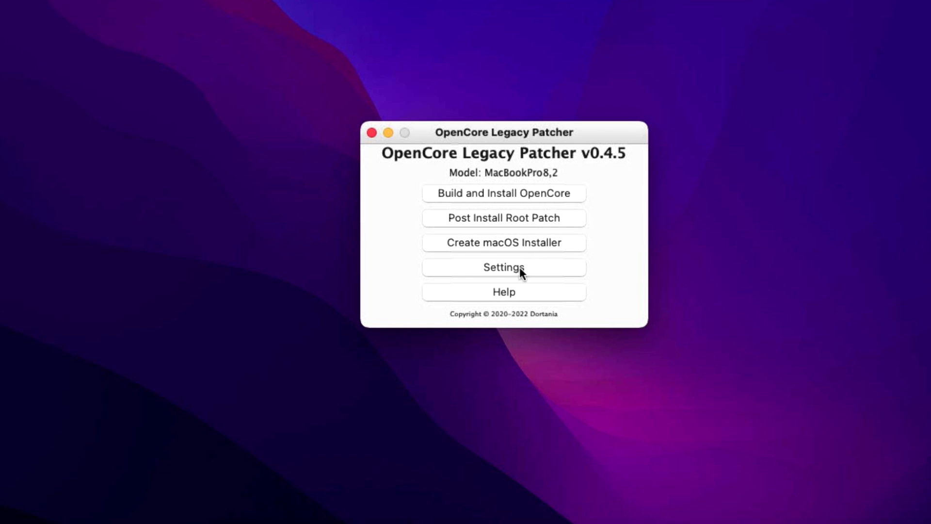
# Step: Uncheck Show Boot Picker in the patcher Settings and return to the v0.4.5 main menu
pyautogui.click(520, 270)
pyautogui.moveTo(493, 139); pyautogui.dragTo(470, 47)
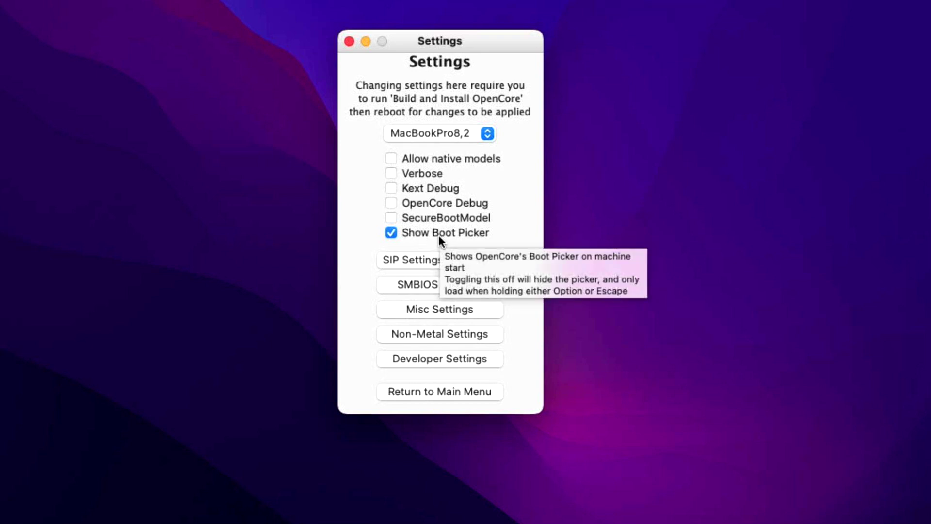
pyautogui.click(438, 234)
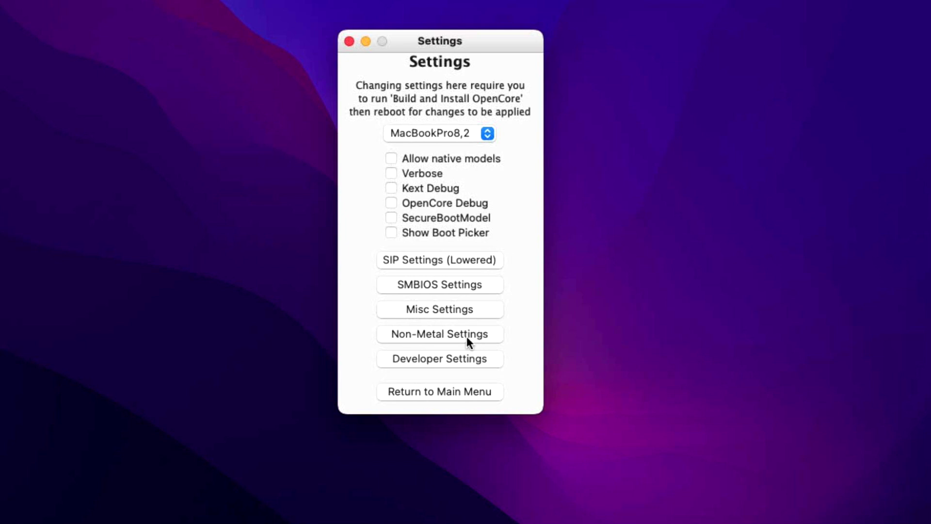
pyautogui.click(441, 390)
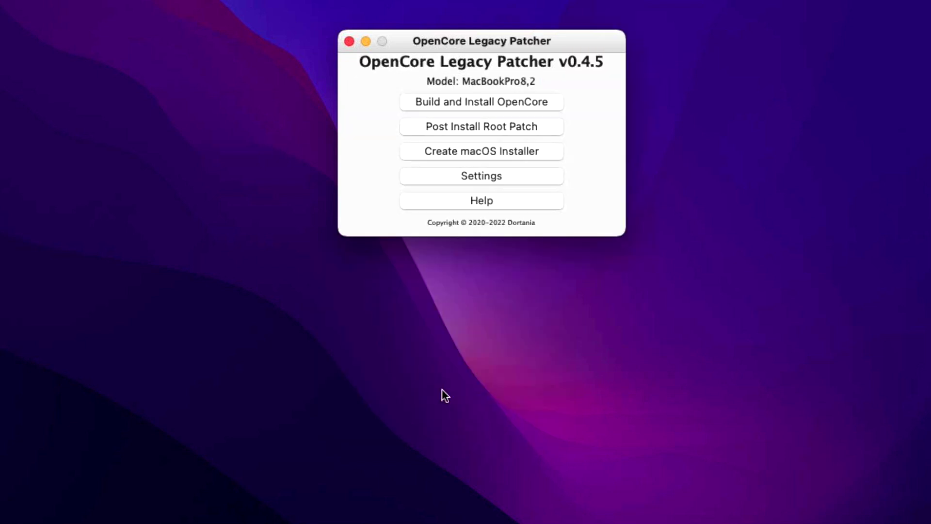
# Step: Build the OpenCore configuration for the MacBookPro8,2
pyautogui.click(550, 98)
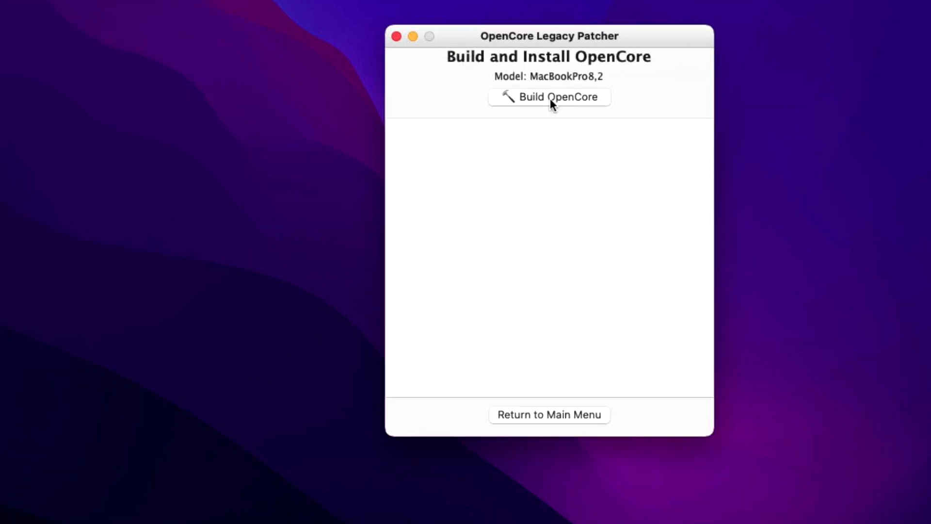
pyautogui.click(551, 97)
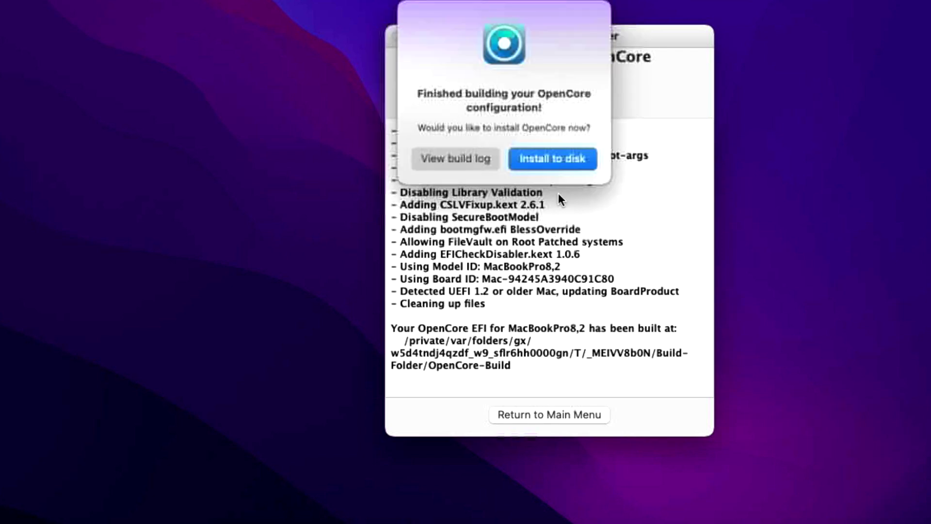
pyautogui.moveTo(565, 35); pyautogui.dragTo(311, 63)
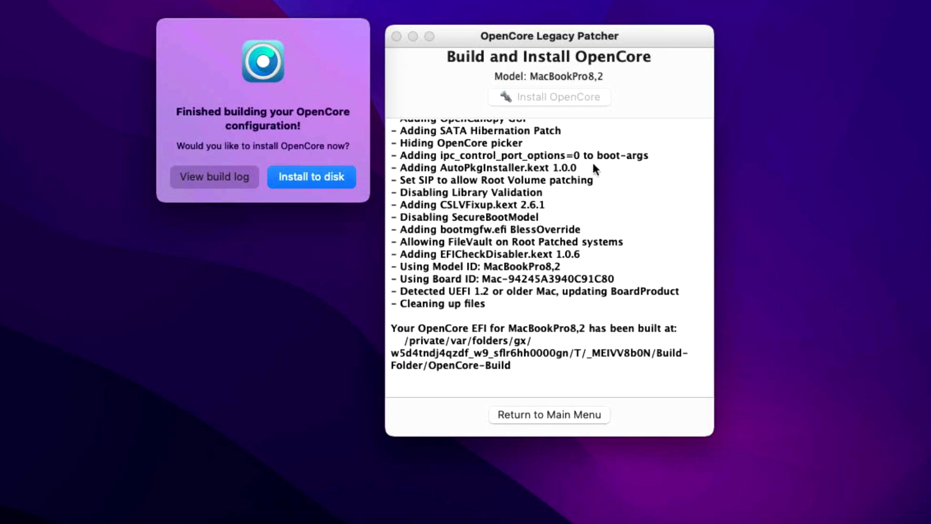
# Step: Review the build log, highlight the Legacy Bluetooth fix line, and proceed to install OpenCore
pyautogui.click(204, 177)
pyautogui.scroll(1, 513, 212)
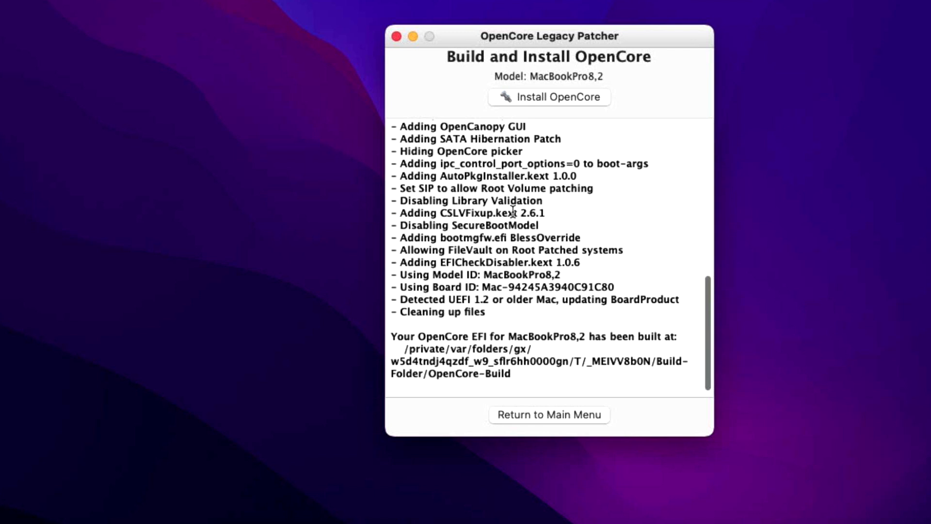
pyautogui.scroll(3, 513, 213)
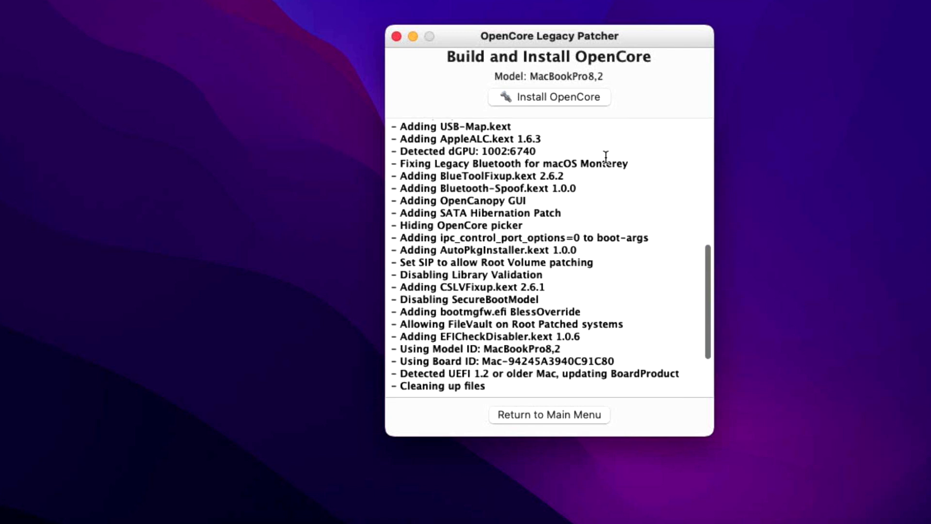
pyautogui.moveTo(660, 164); pyautogui.dragTo(382, 166)
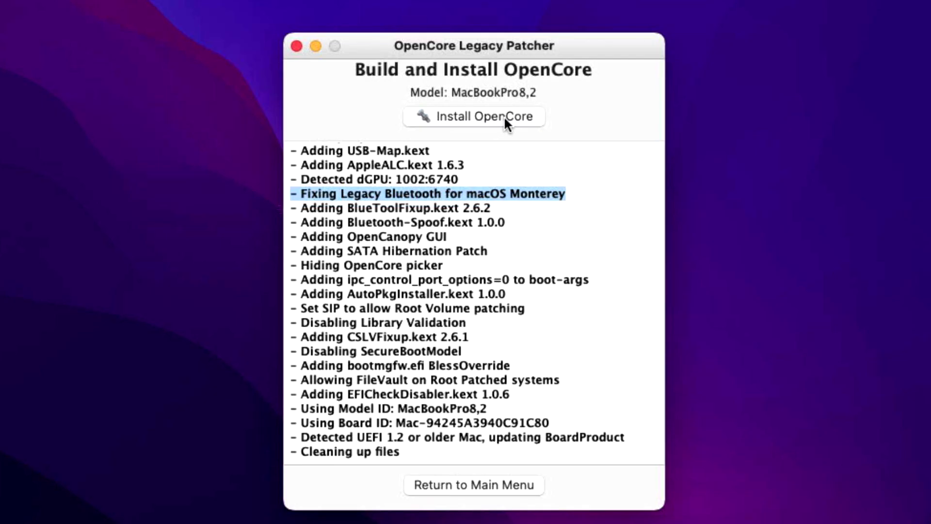
pyautogui.click(505, 116)
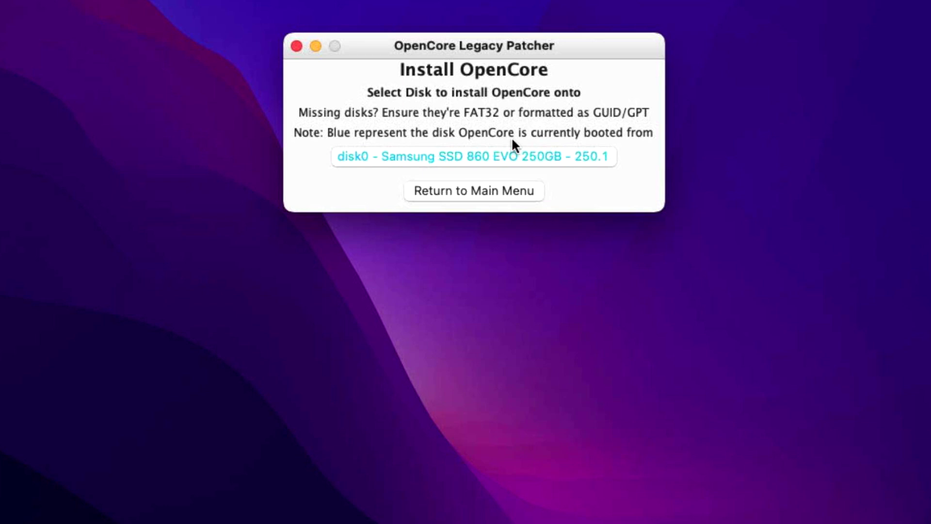
# Step: Install OpenCore onto the Samsung SSD's disk0s1 EFI partition with the admin password, then confirm the restart
pyautogui.click(410, 159)
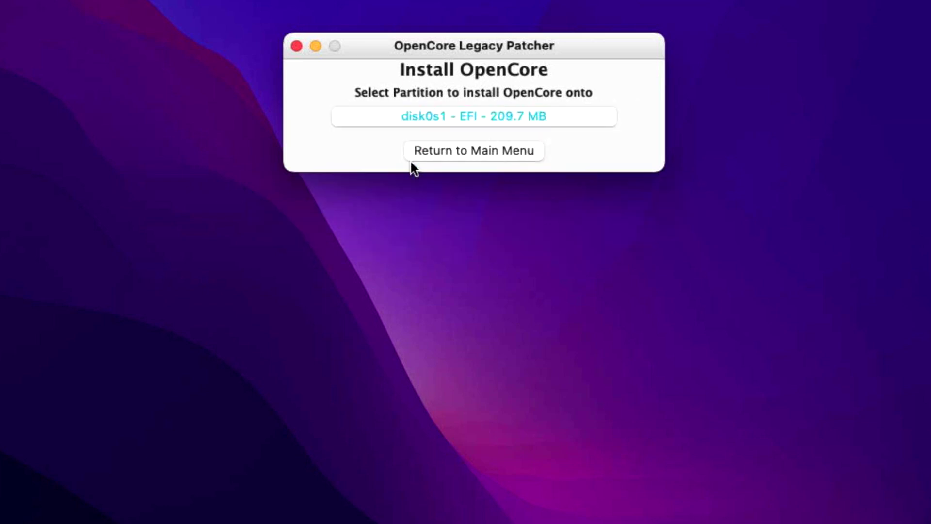
pyautogui.click(463, 193)
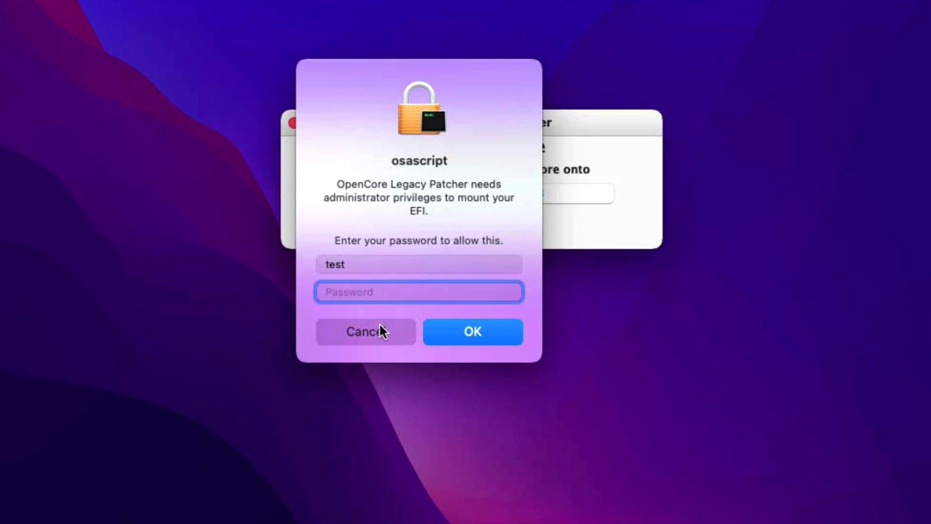
pyautogui.write('test')
pyautogui.press('Return')
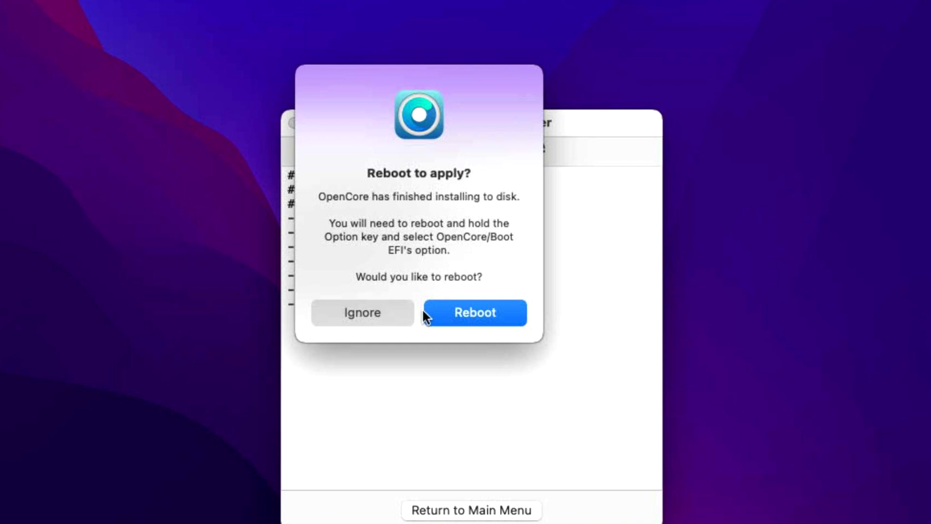
pyautogui.click(433, 312)
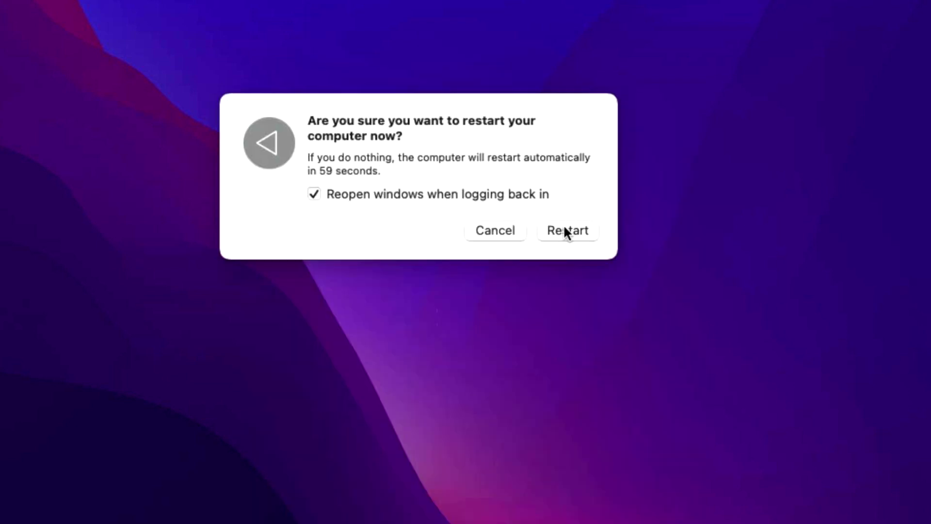
pyautogui.click(564, 228)
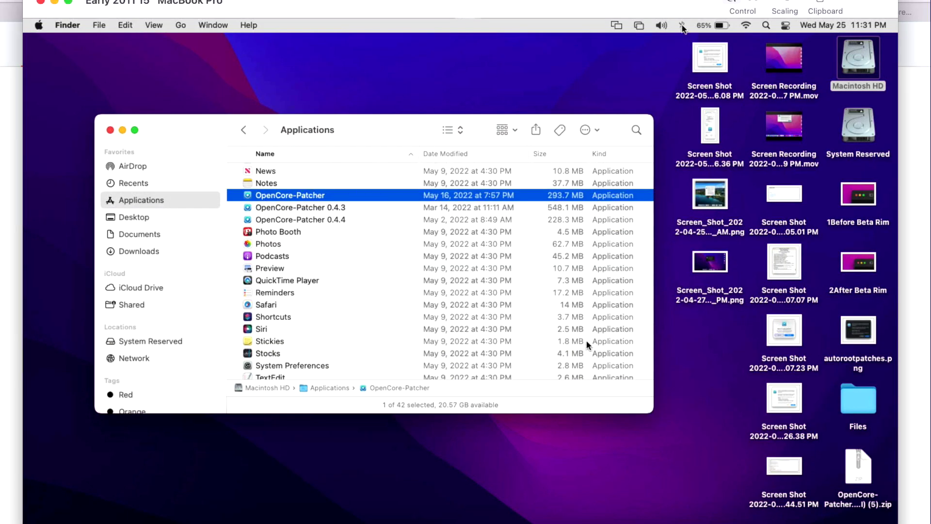
# Step: Check the Bluetooth menu, then relaunch OpenCore-Patcher from the Applications folder
pyautogui.click(683, 27)
pyautogui.click(607, 86)
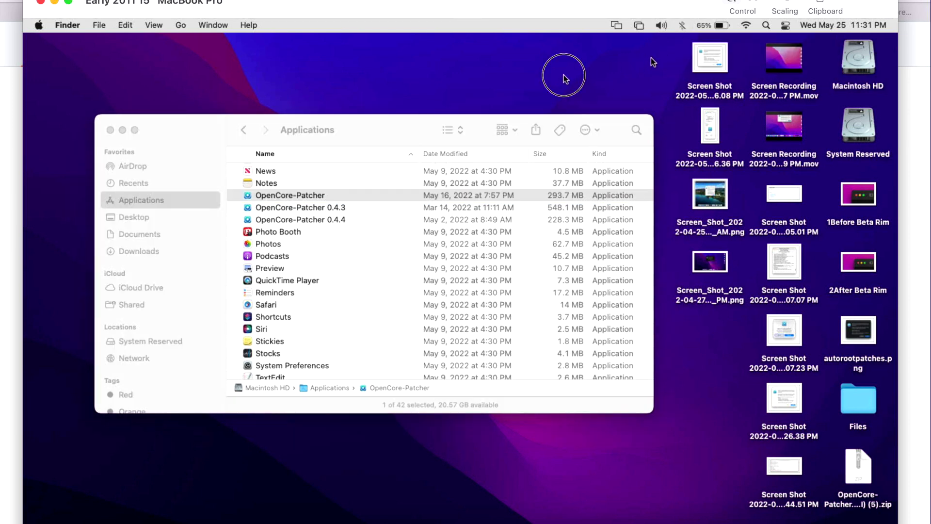
pyautogui.click(336, 193)
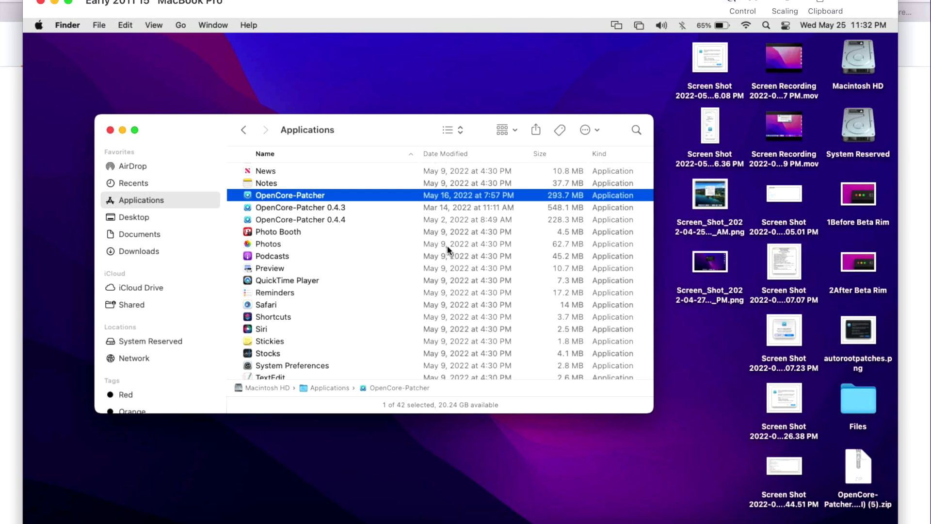
pyautogui.click(665, 72)
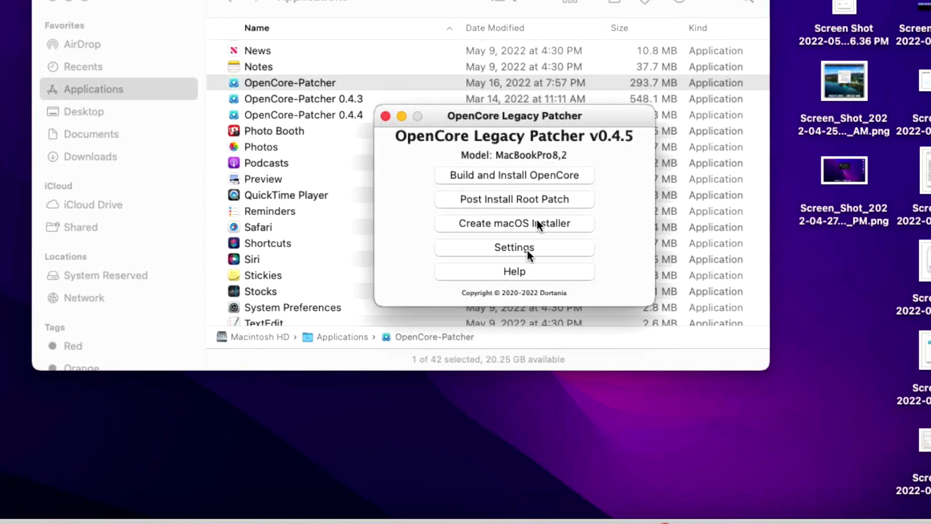
# Step: Turn off Show Boot Picker in Settings and rebuild OpenCore
pyautogui.click(527, 249)
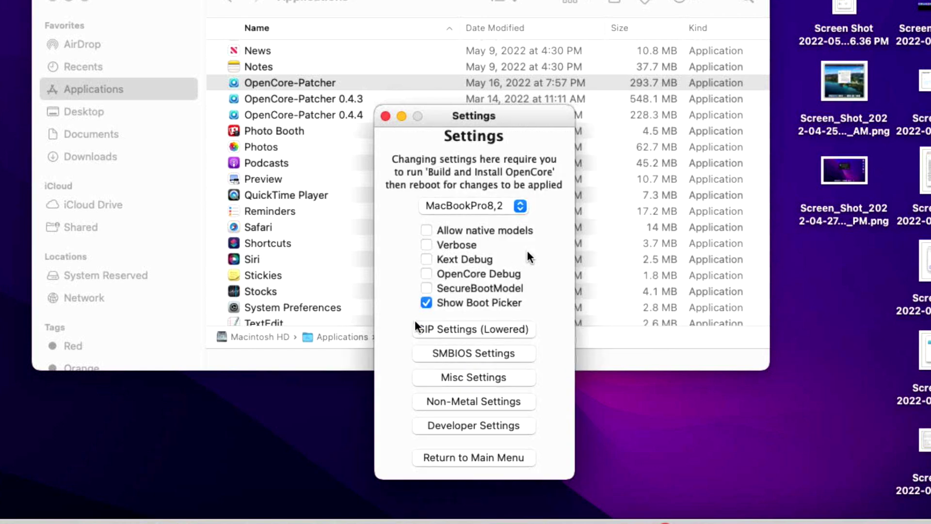
pyautogui.click(438, 306)
pyautogui.click(474, 454)
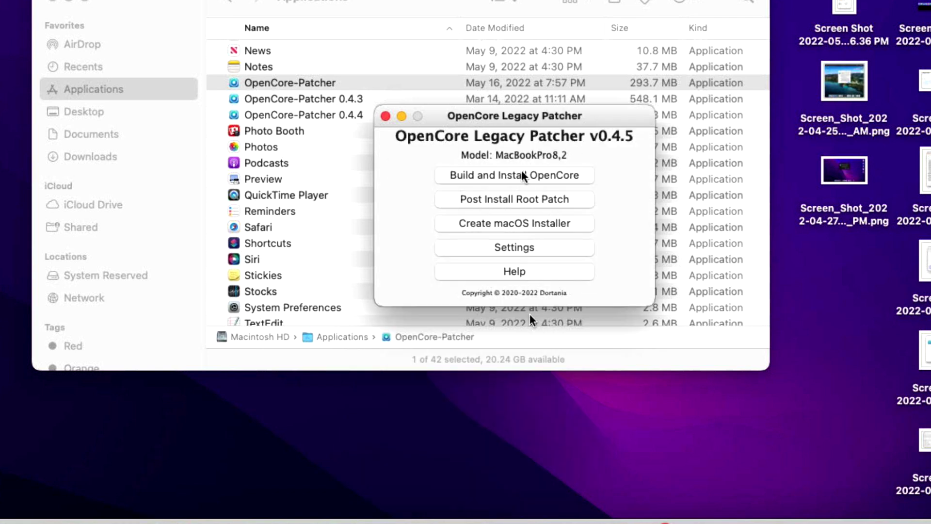
pyautogui.click(525, 174)
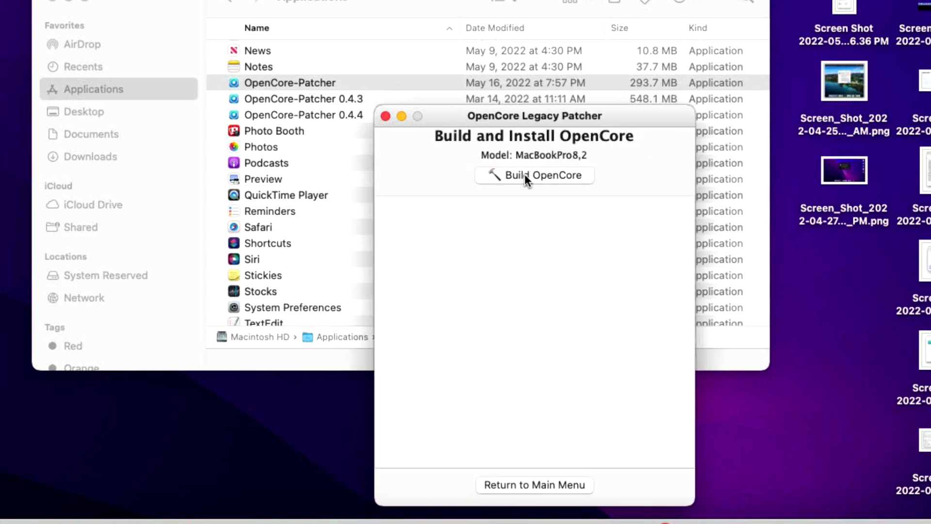
pyautogui.click(525, 173)
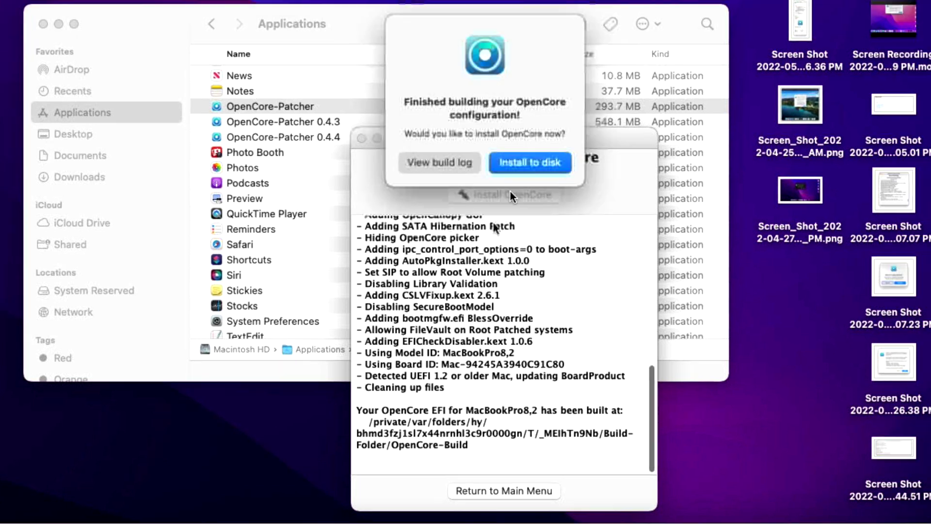
pyautogui.click(527, 168)
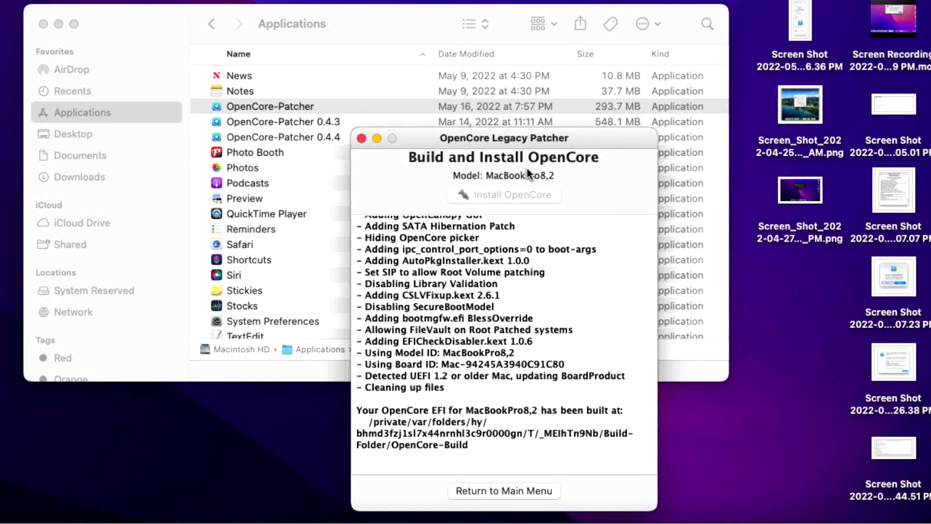
# Step: Install the new build to disk0s1 EFI on the Samsung SSD with the admin password and restart
pyautogui.click(522, 227)
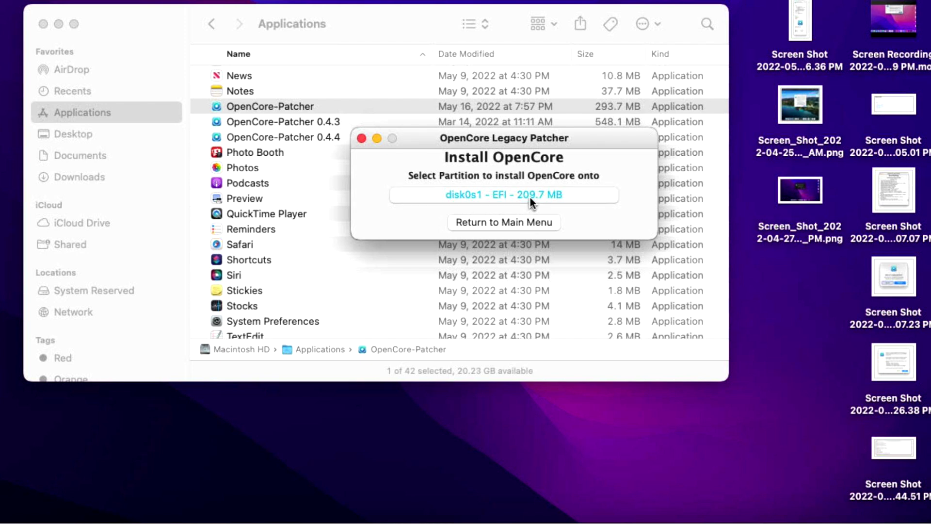
pyautogui.click(528, 196)
pyautogui.write('test')
pyautogui.press('Return')
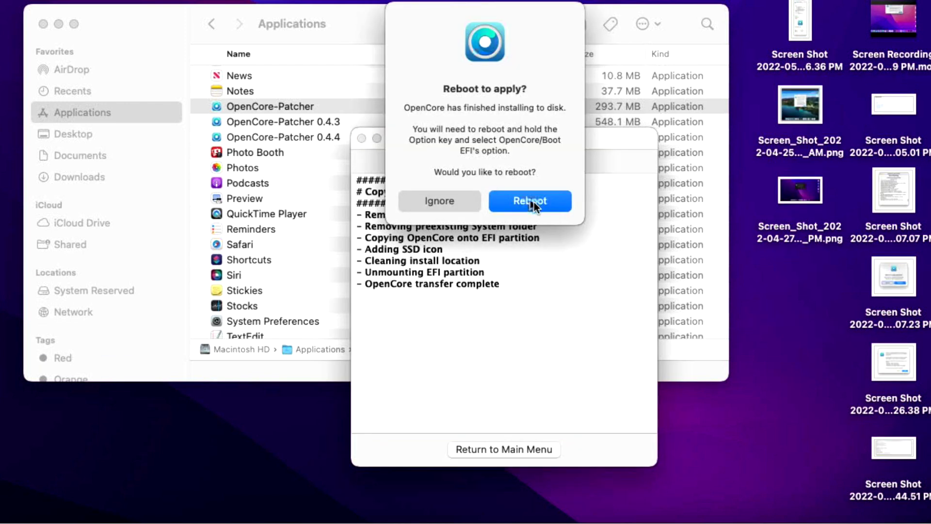
pyautogui.click(529, 201)
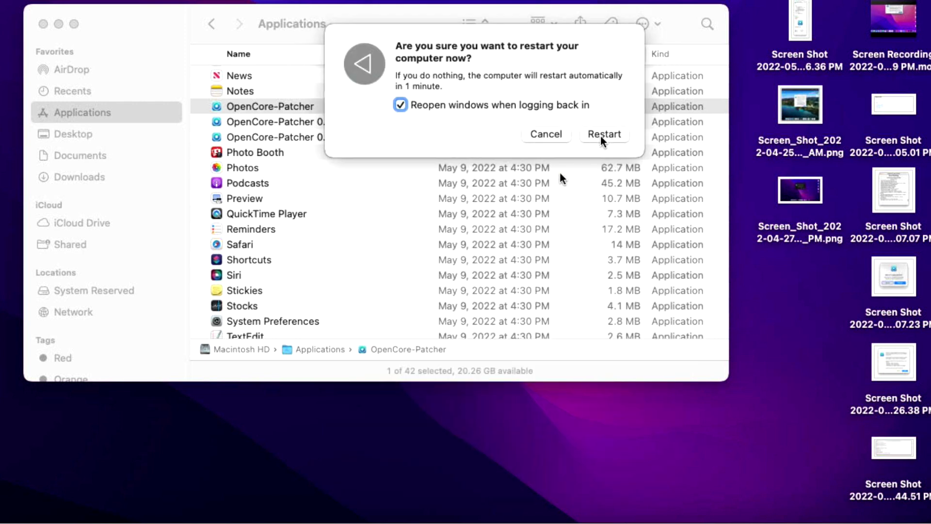
pyautogui.click(601, 136)
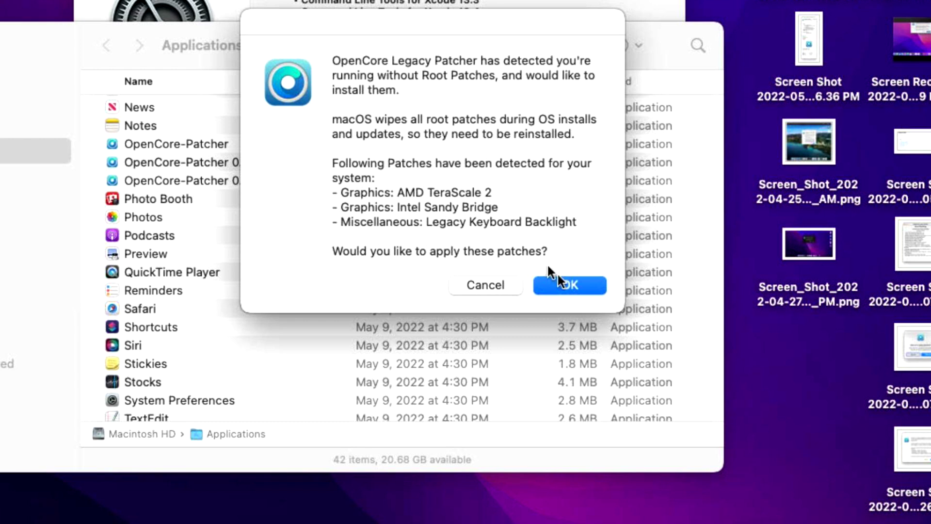
# Step: Apply the AMD TeraScale 2, Intel Sandy Bridge and Legacy Keyboard Backlight root patches, then restart
pyautogui.click(562, 288)
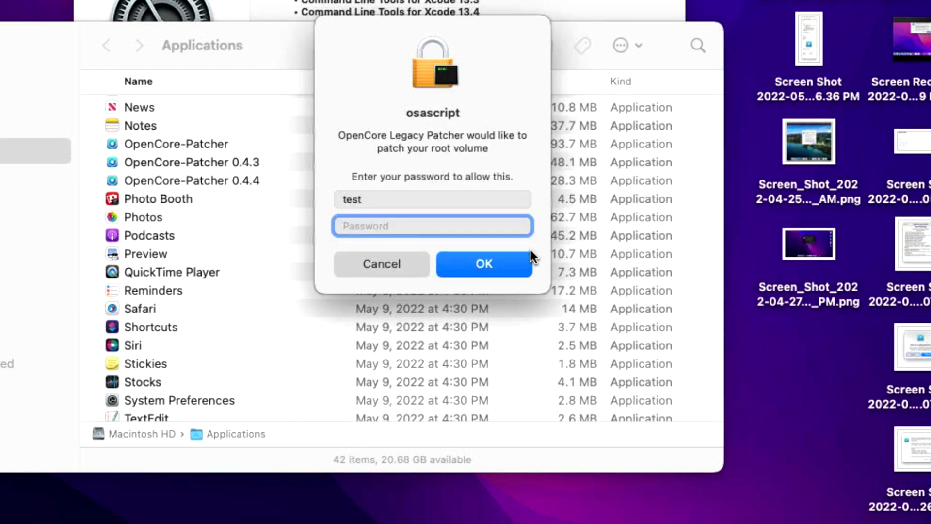
pyautogui.click(531, 257)
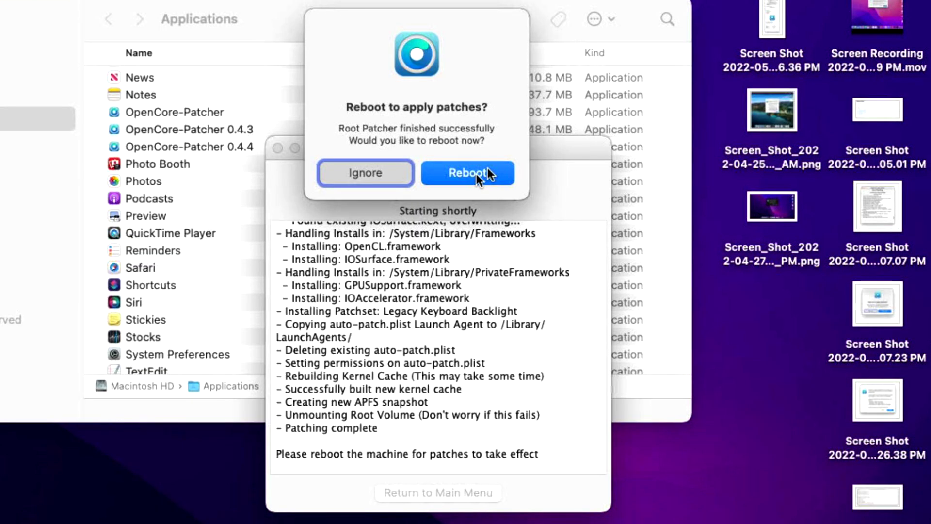
pyautogui.click(492, 173)
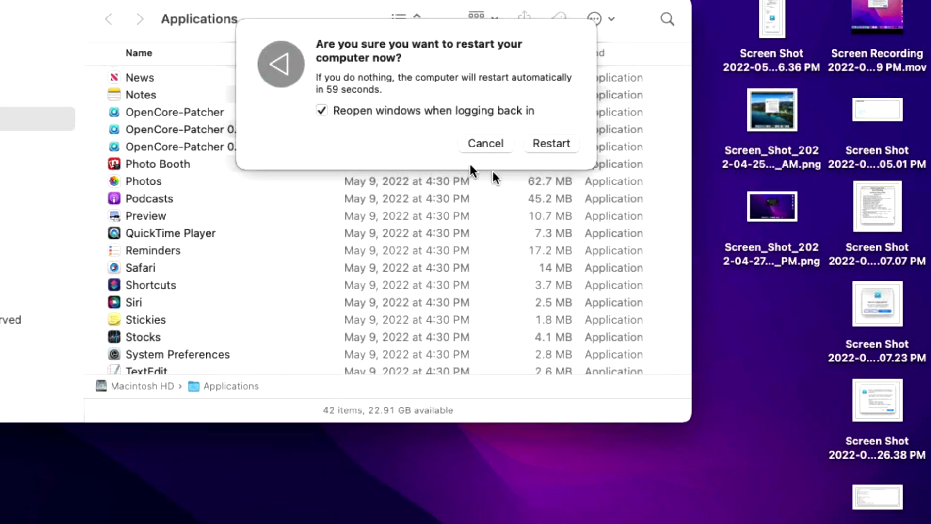
pyautogui.click(555, 141)
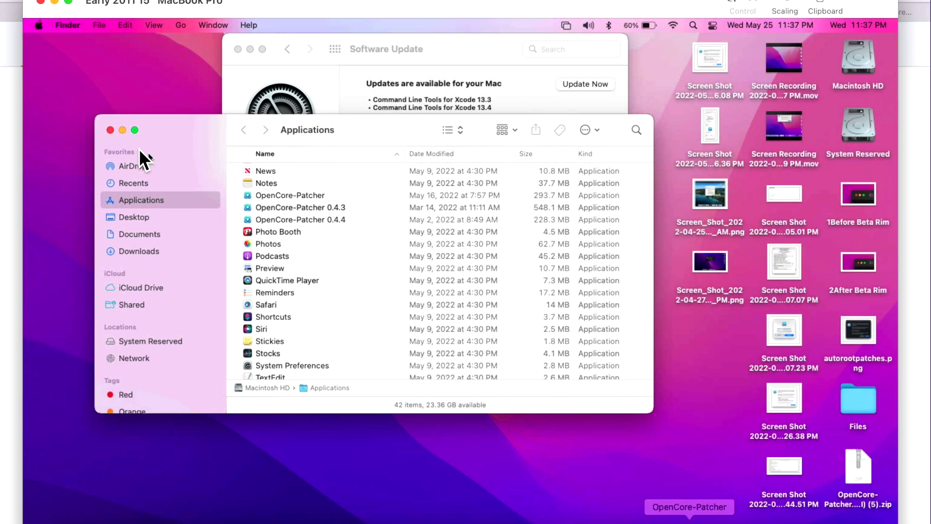
# Step: Check the Apple menu, then open Non-Metal Settings under the patcher's Settings
pyautogui.click(43, 27)
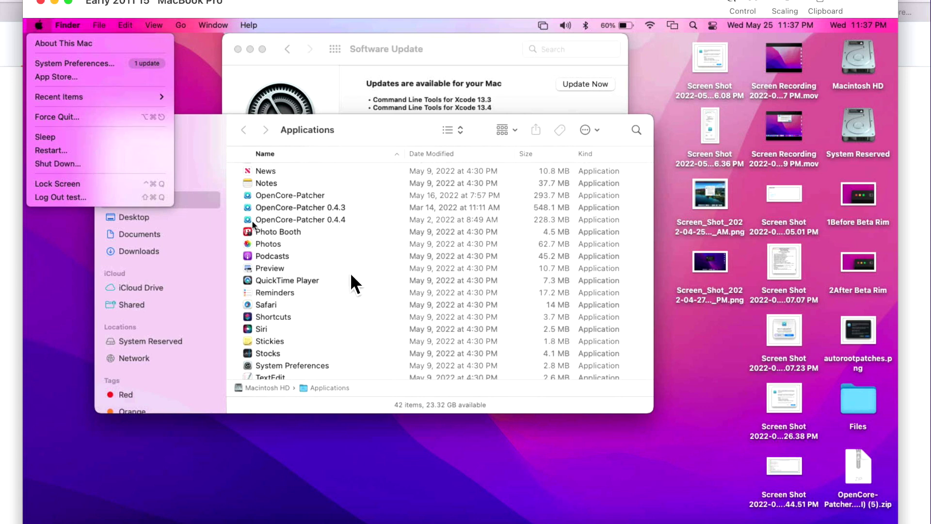
pyautogui.press('Escape')
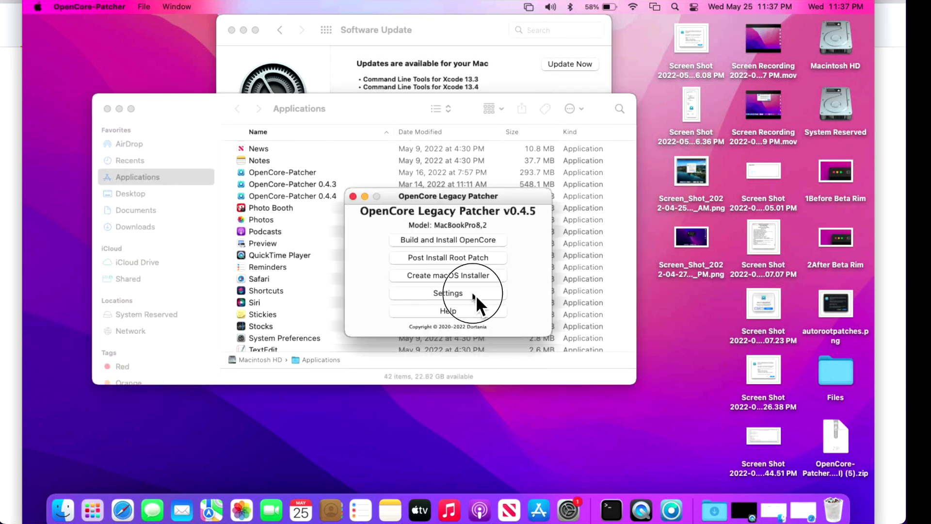
pyautogui.click(476, 294)
pyautogui.click(437, 410)
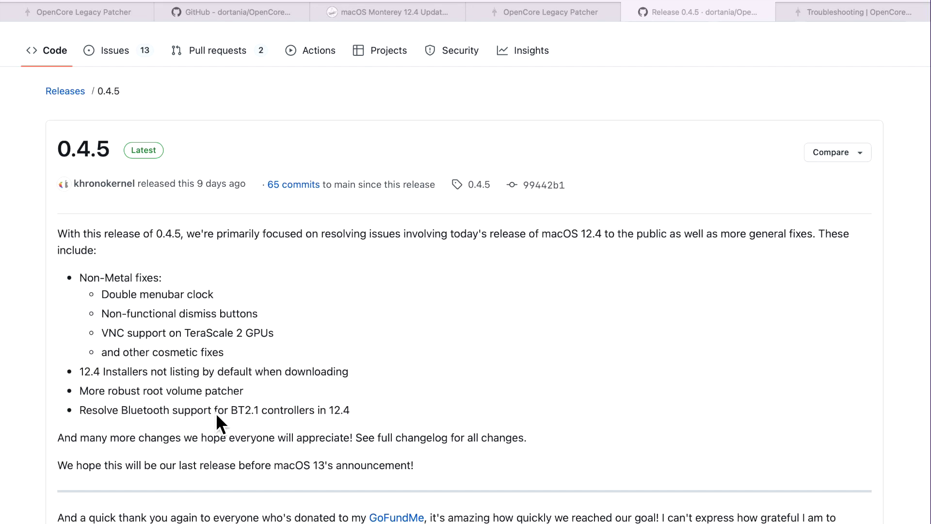
# Step: Scroll through the v0.4.5 summary, Asset Information and Full Changelog on the GitHub release page
pyautogui.scroll(-10, 216, 415)
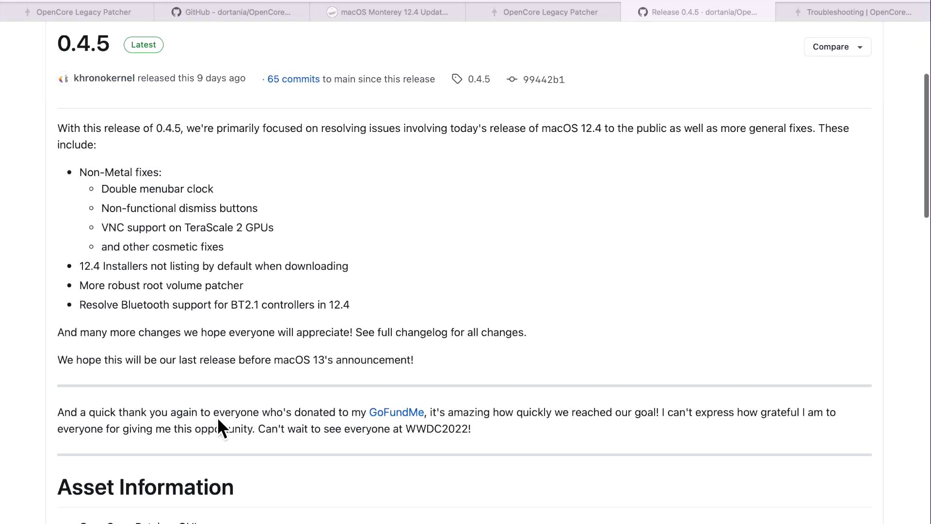
pyautogui.scroll(-15, 217, 415)
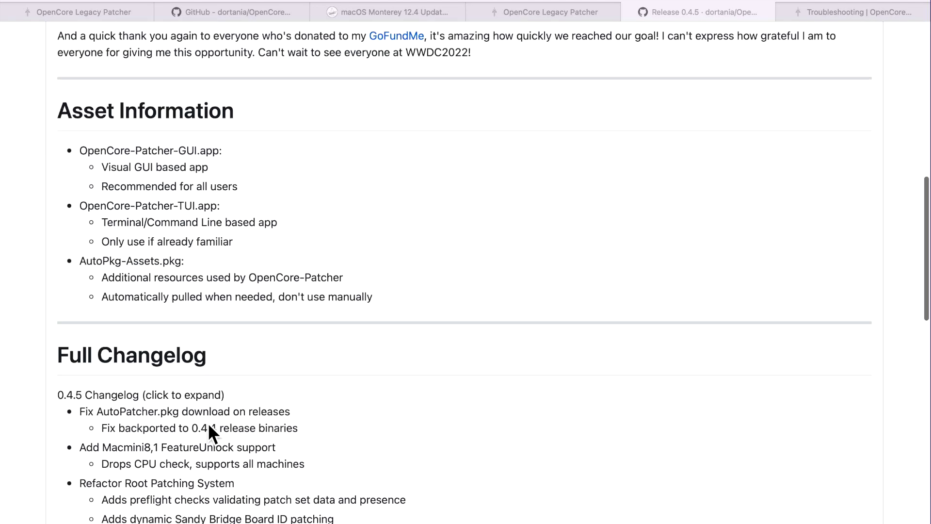
pyautogui.scroll(15, 180, 430)
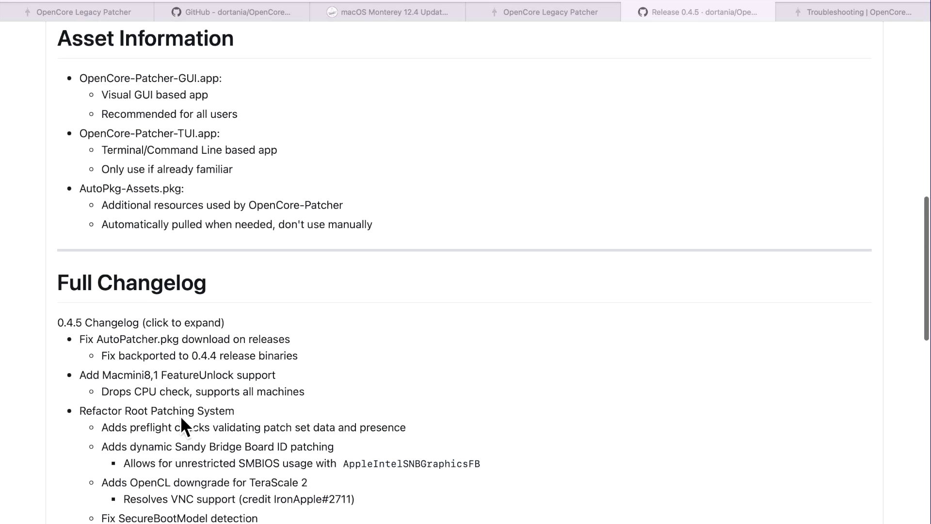
pyautogui.scroll(-9, 131, 330)
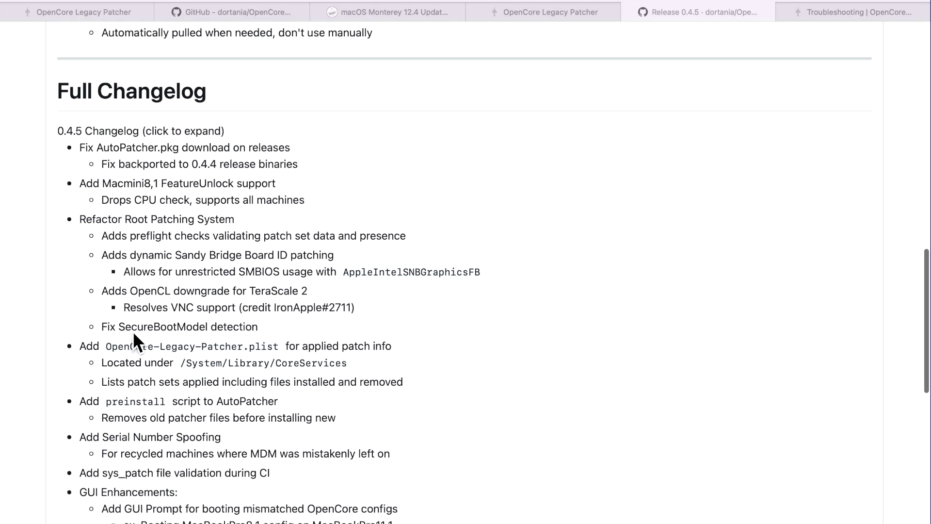
pyautogui.scroll(-5, 130, 332)
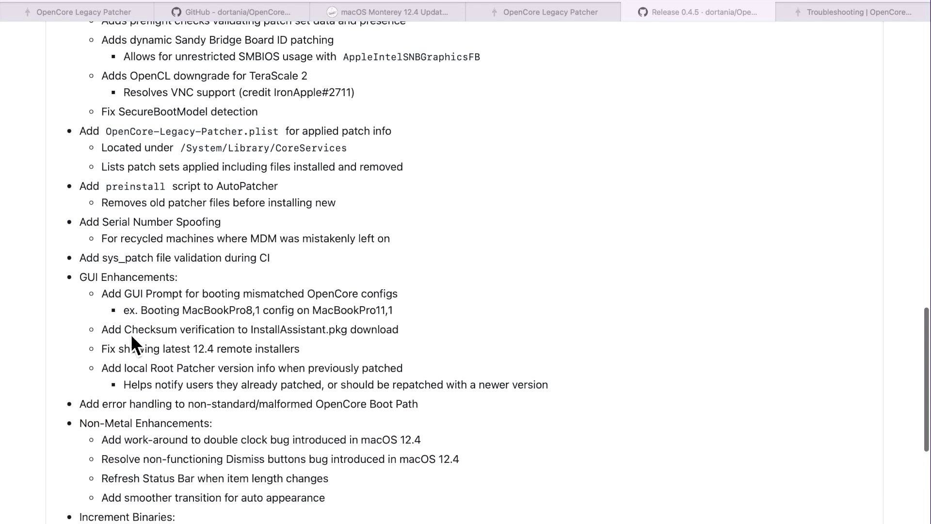
pyautogui.scroll(20, 136, 340)
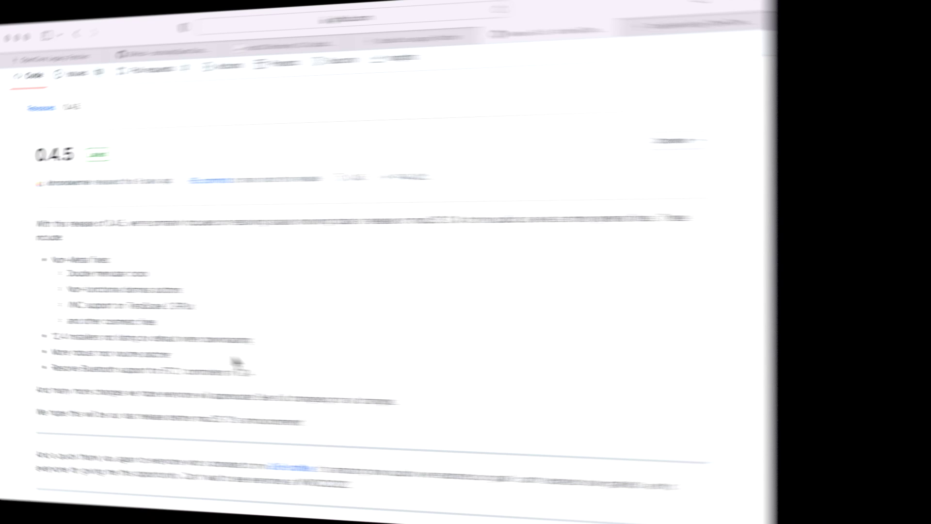
pyautogui.scroll(-15, 339, 366)
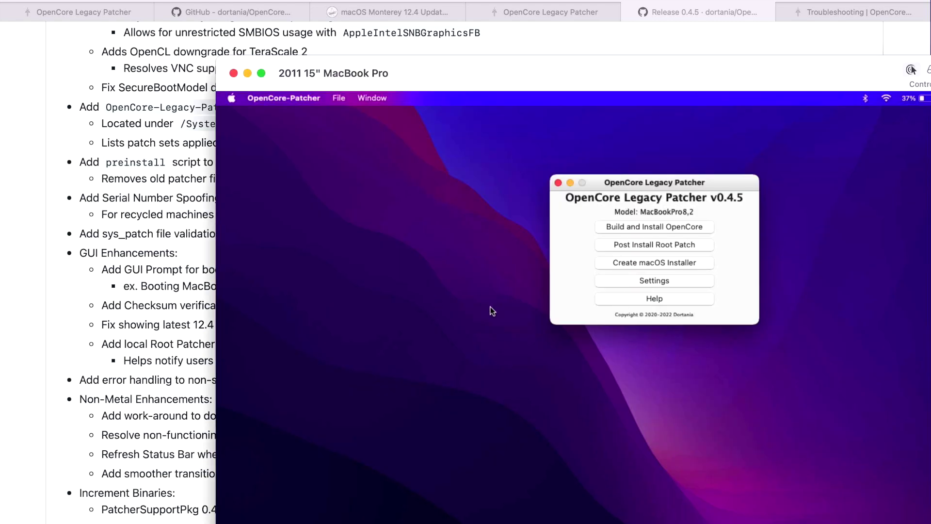
# Step: Go from the patcher's Settings back to the main menu and open Post Install Root Patch
pyautogui.click(202, 354)
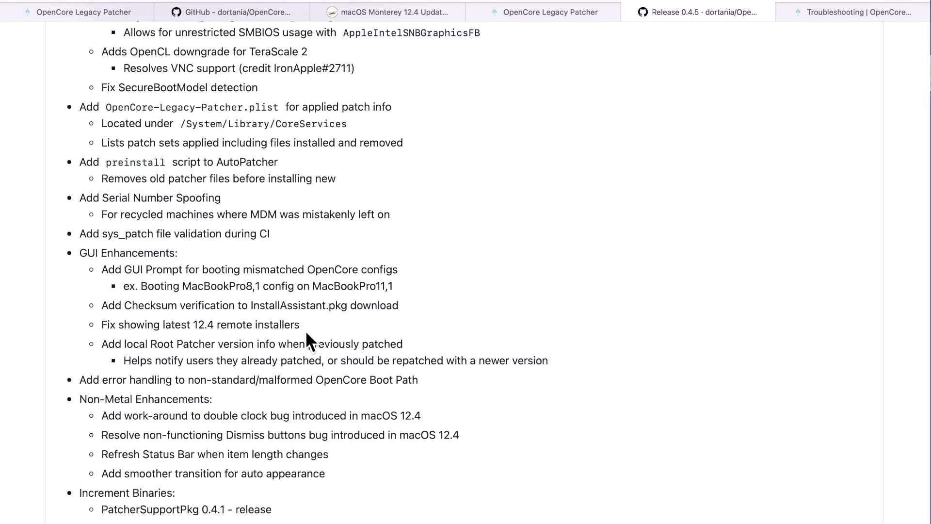
pyautogui.click(882, 271)
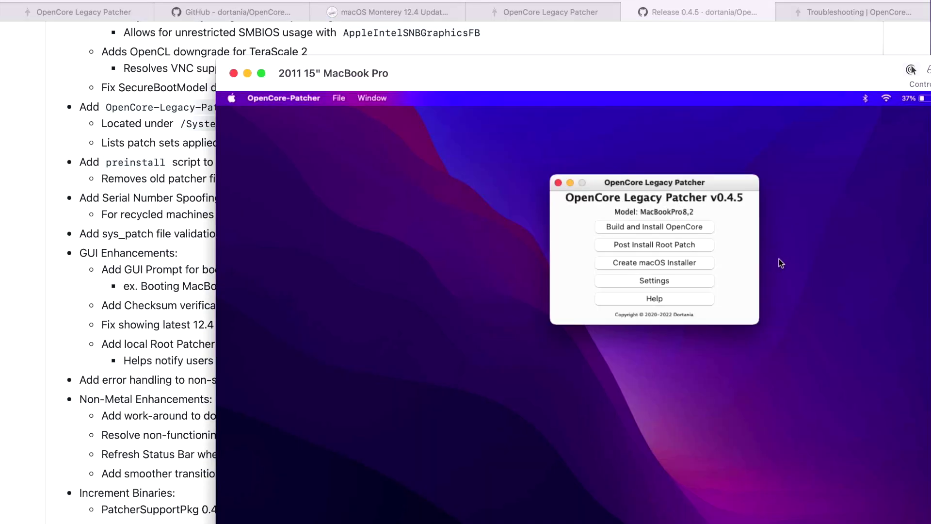
pyautogui.click(689, 280)
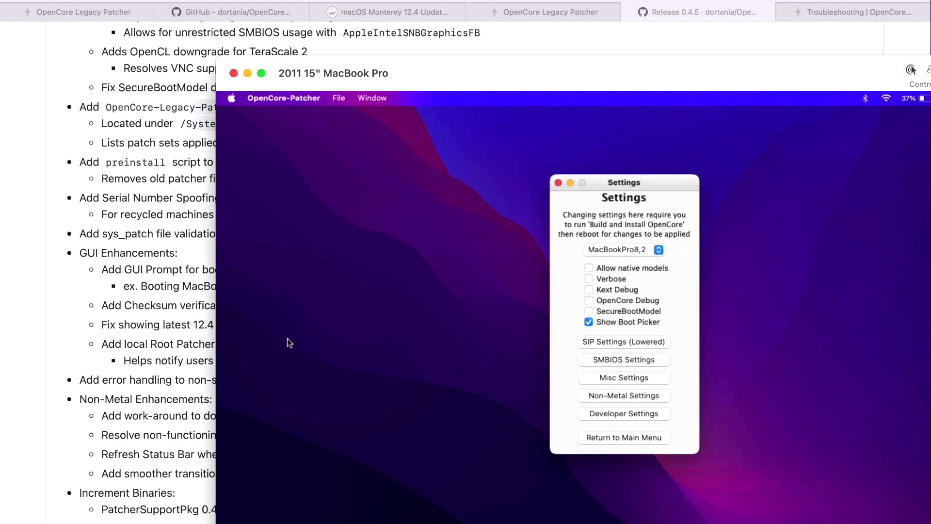
pyautogui.click(187, 353)
pyautogui.click(641, 440)
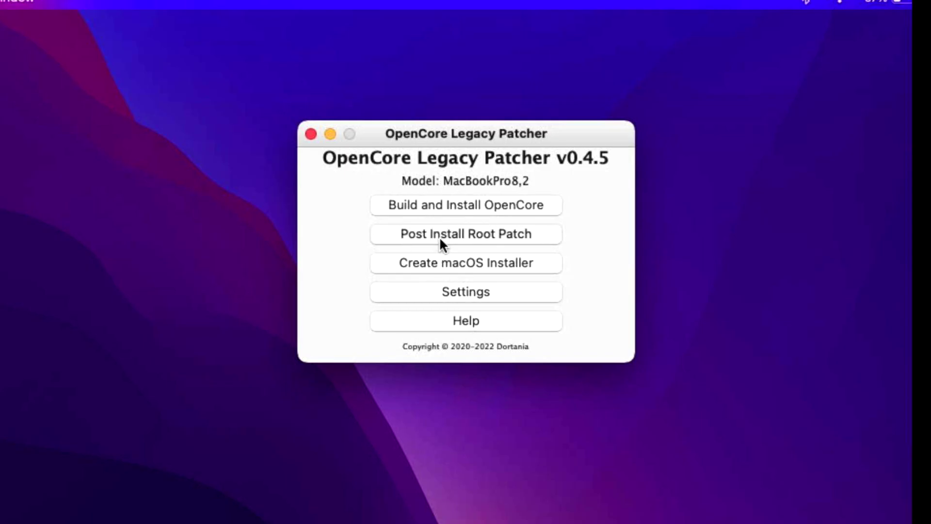
pyautogui.click(638, 246)
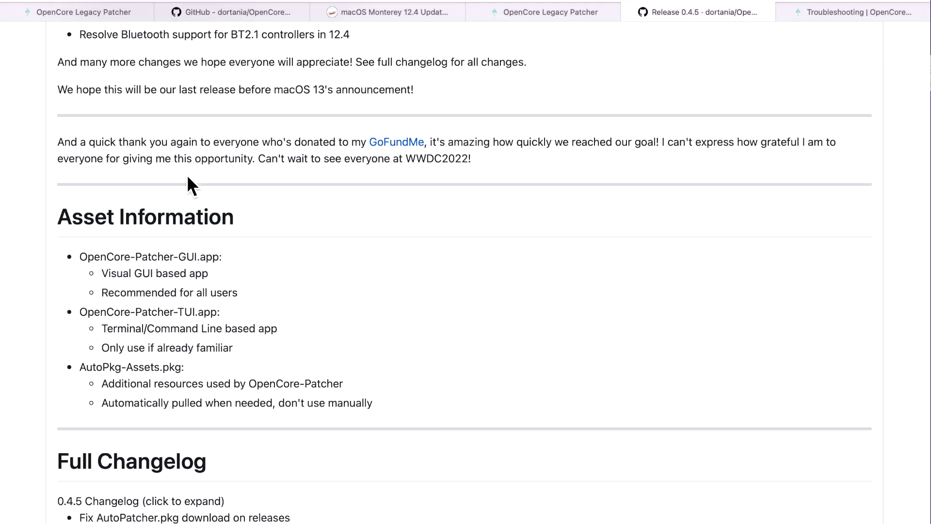
pyautogui.scroll(-10, 222, 250)
pyautogui.scroll(-8, 231, 296)
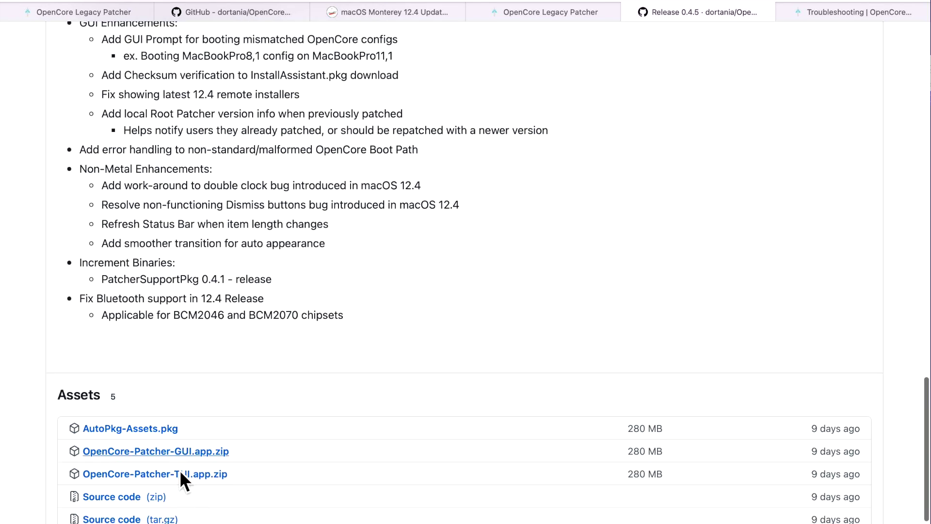
pyautogui.scroll(15, 233, 441)
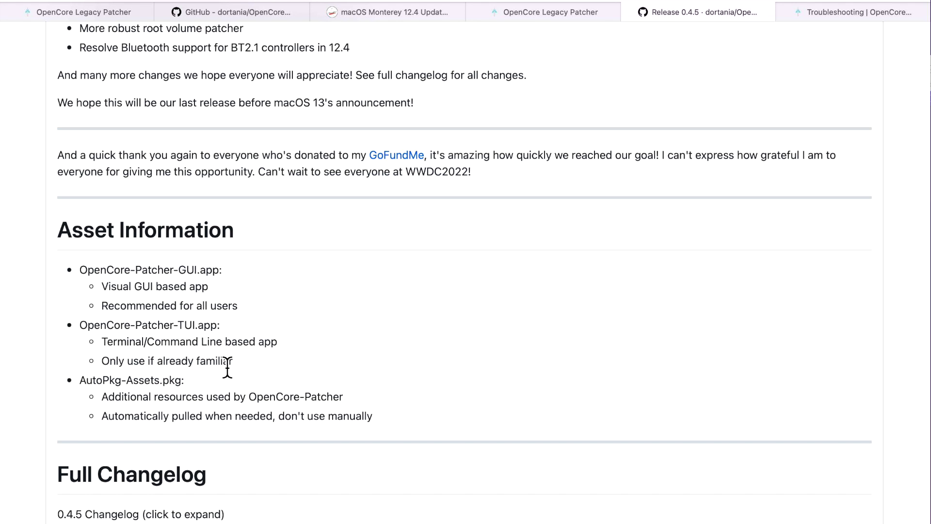
pyautogui.scroll(-18, 341, 401)
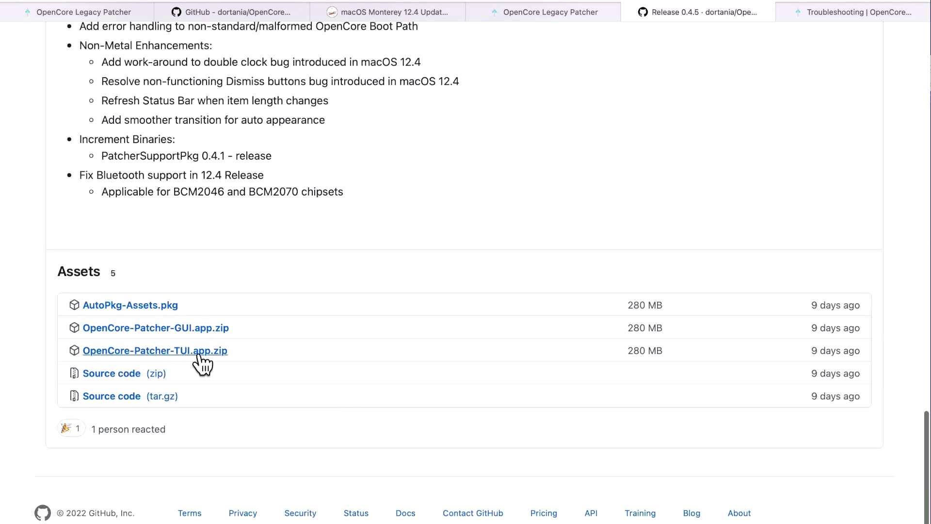
pyautogui.scroll(15, 298, 339)
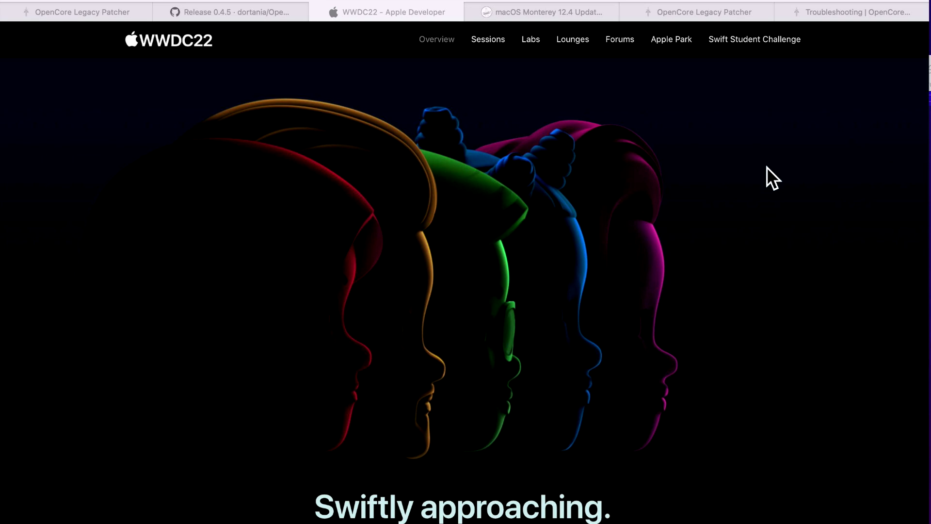
pyautogui.scroll(-3, 652, 290)
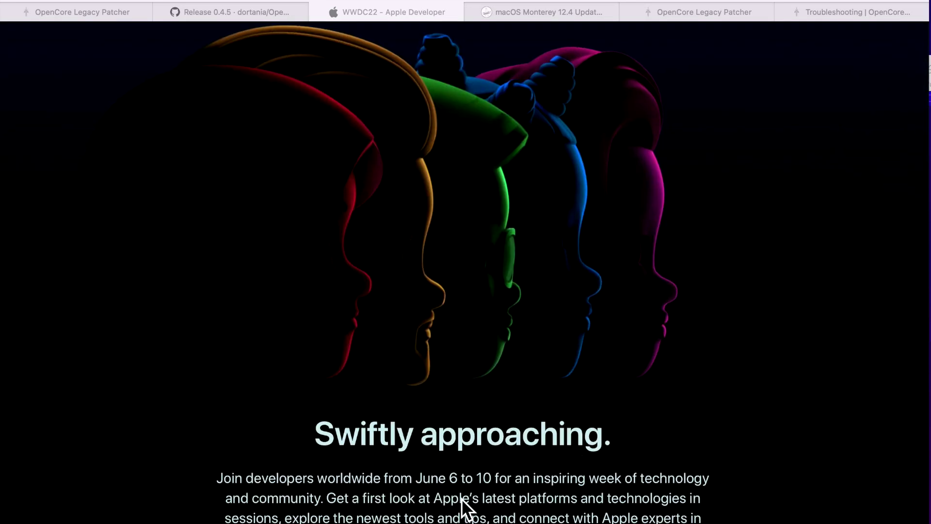